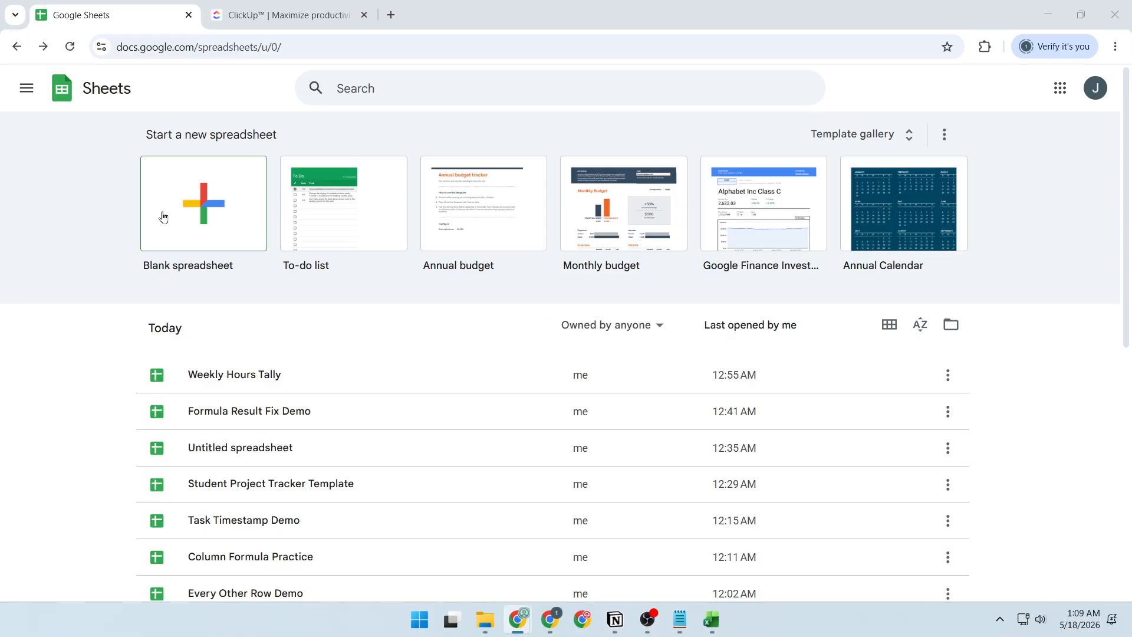
Step: Create a new blank spreadsheet through the sheets.new address
click(234, 47)
text(s)
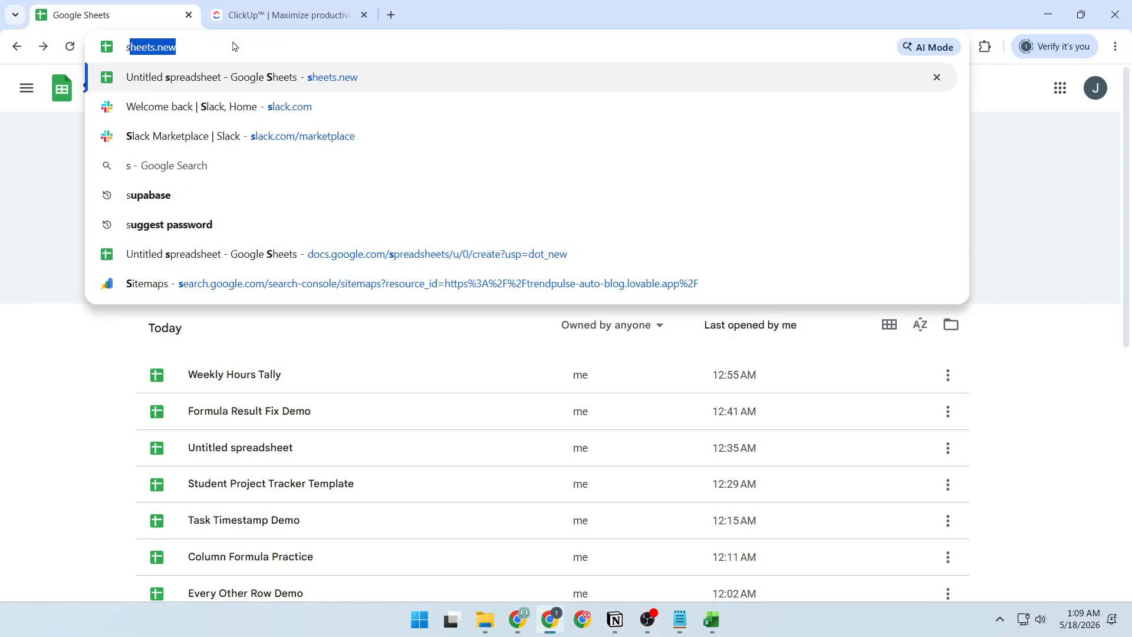
click(230, 75)
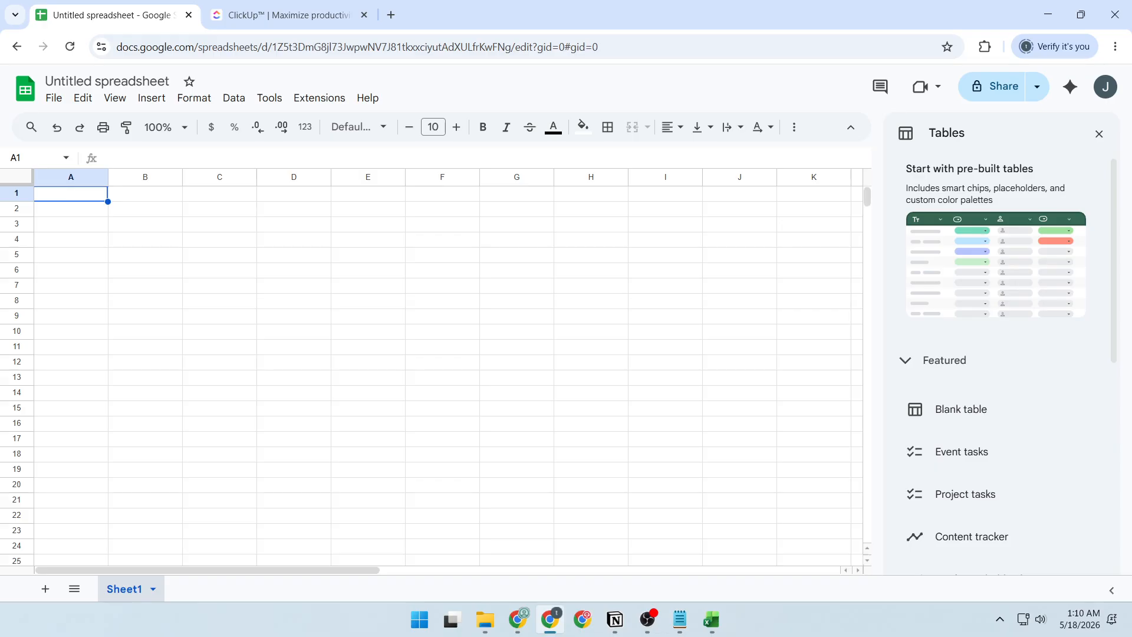
Step: Rename the untitled spreadsheet as "ClickUp Project Tracker"
key(alt+Tab)
click(121, 86)
triple_click(137, 76)
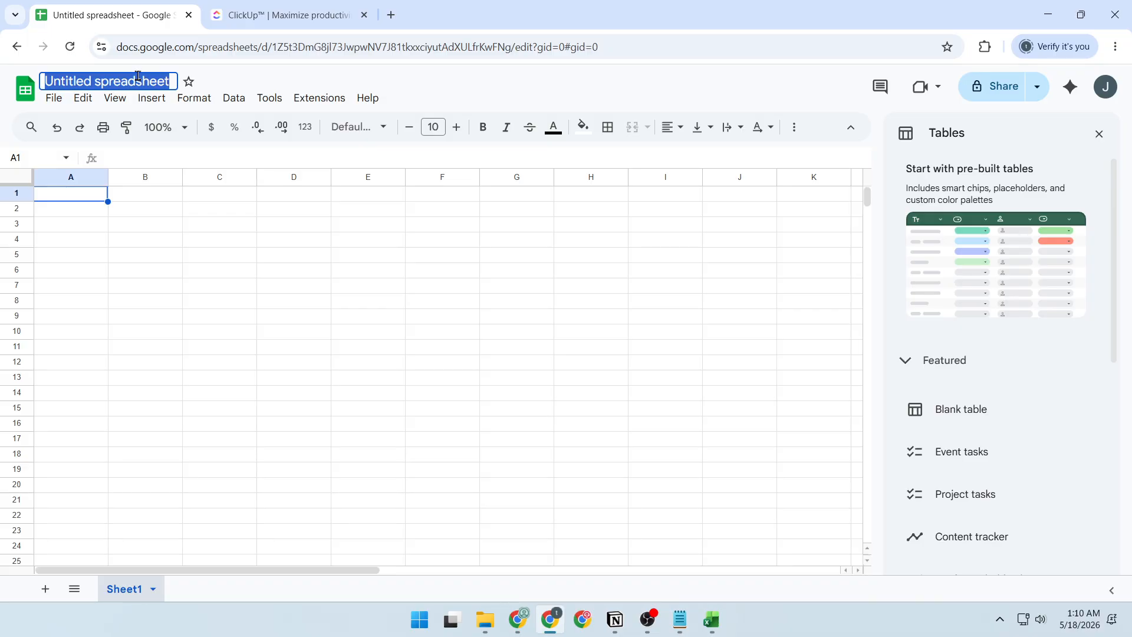
text(ClickUp Project Tracker)
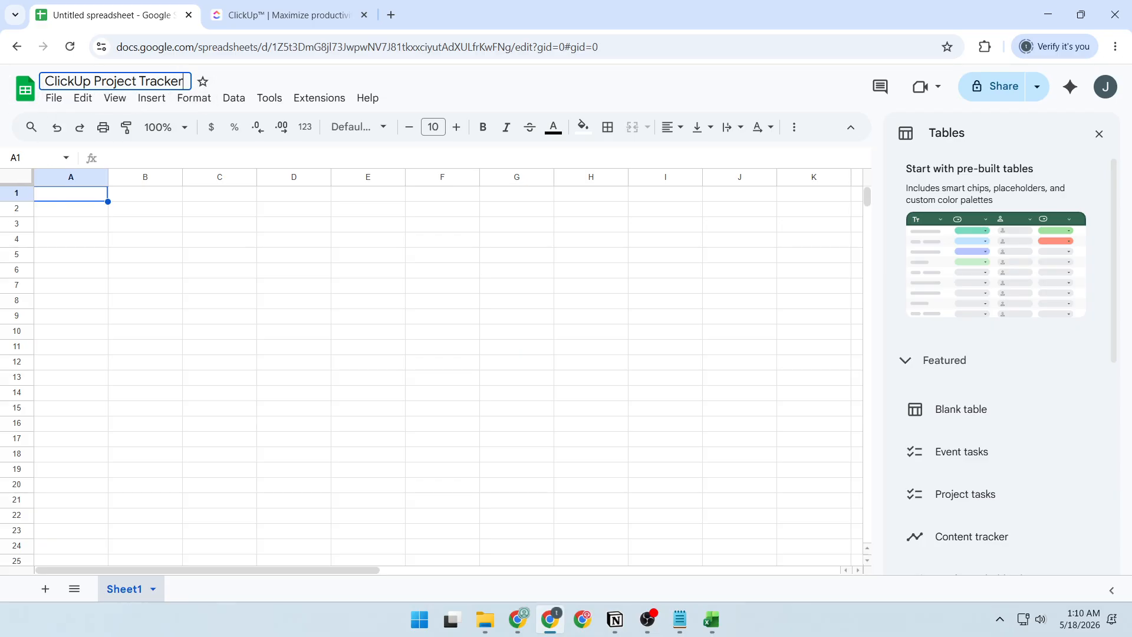
Step: Paste an array formula into A1 that fills Task, Status, Owner and Due Date columns for Landing page copy, QA checklist and Launch email
key(alt+Tab)
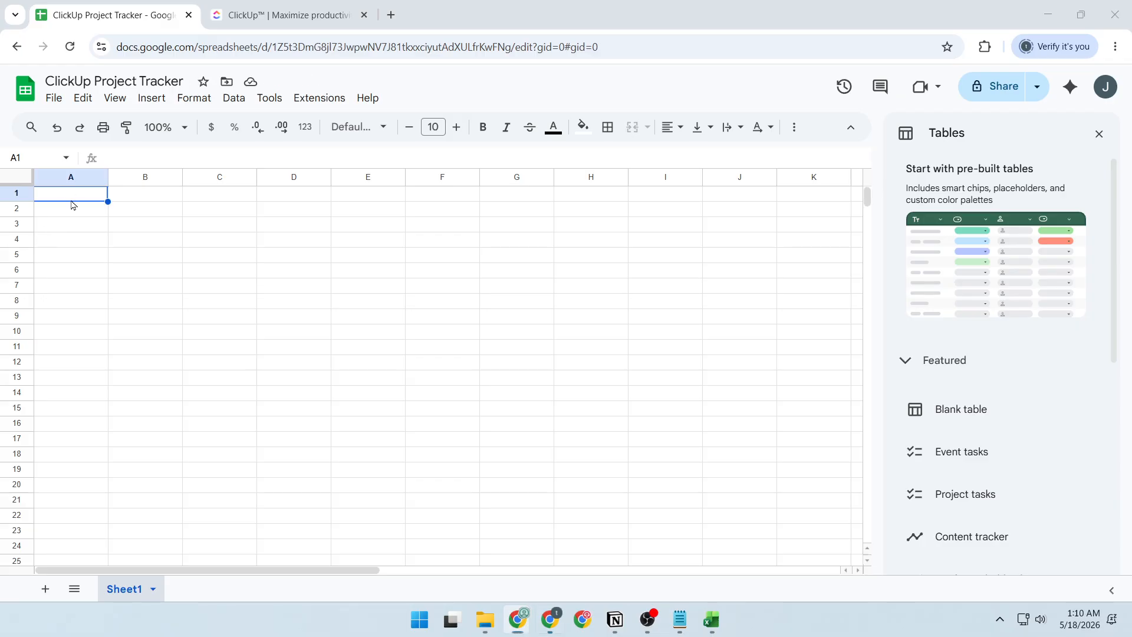
key(alt+Tab)
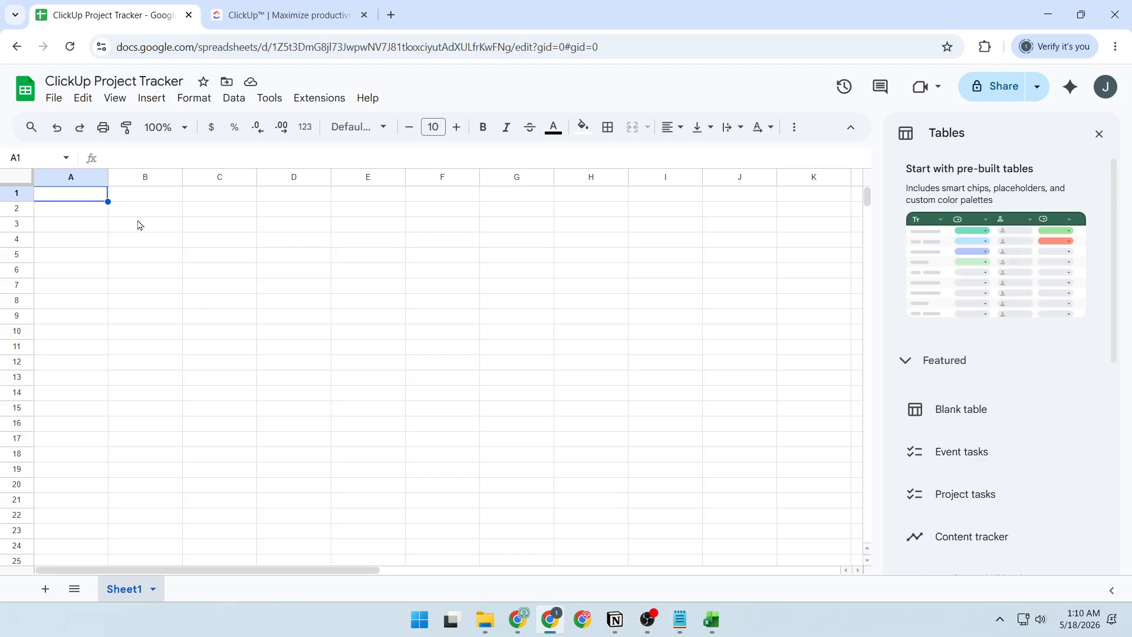
key(ctrl+v)
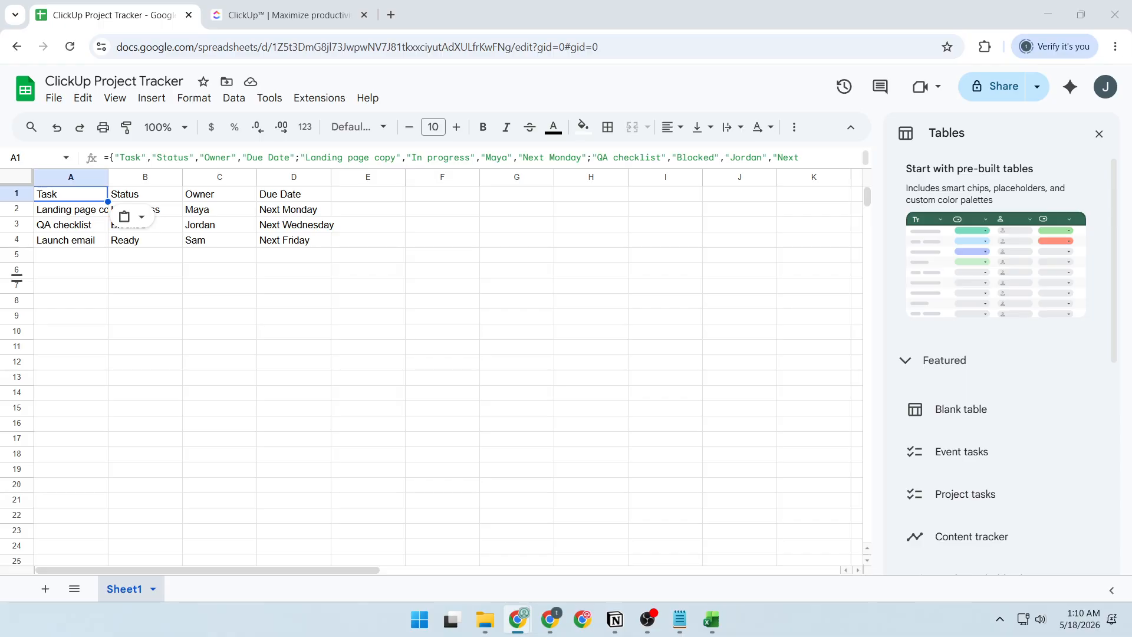
Step: Review the header row and the three task rows of the tracker
click(263, 211)
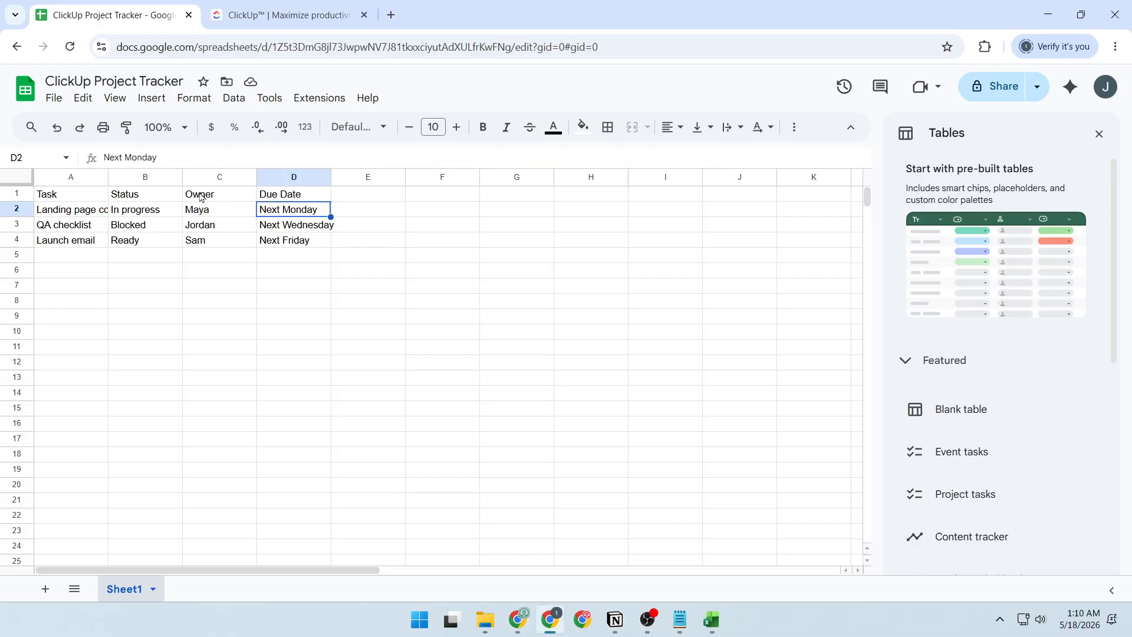
click(66, 195)
click(231, 196)
click(268, 198)
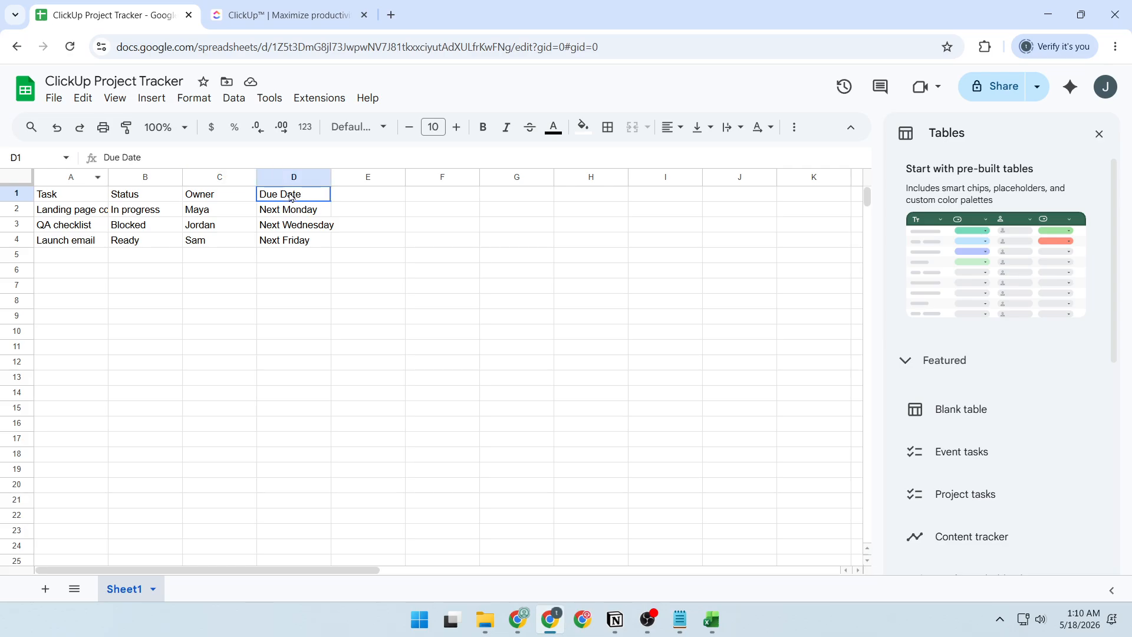
click(85, 202)
click(81, 211)
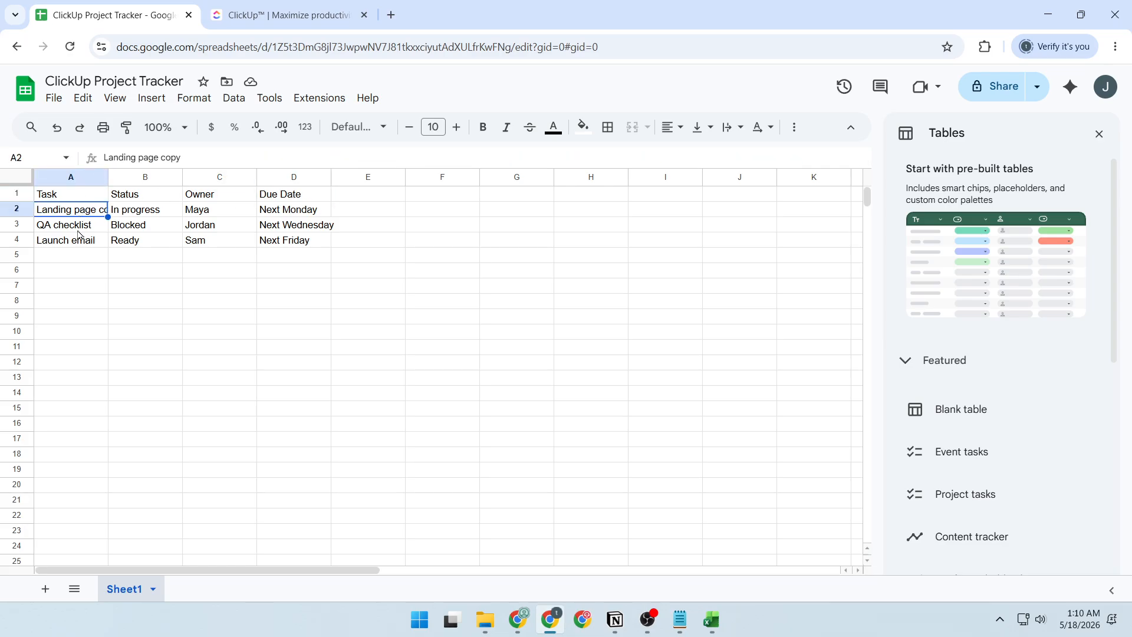
click(80, 232)
click(80, 245)
click(168, 276)
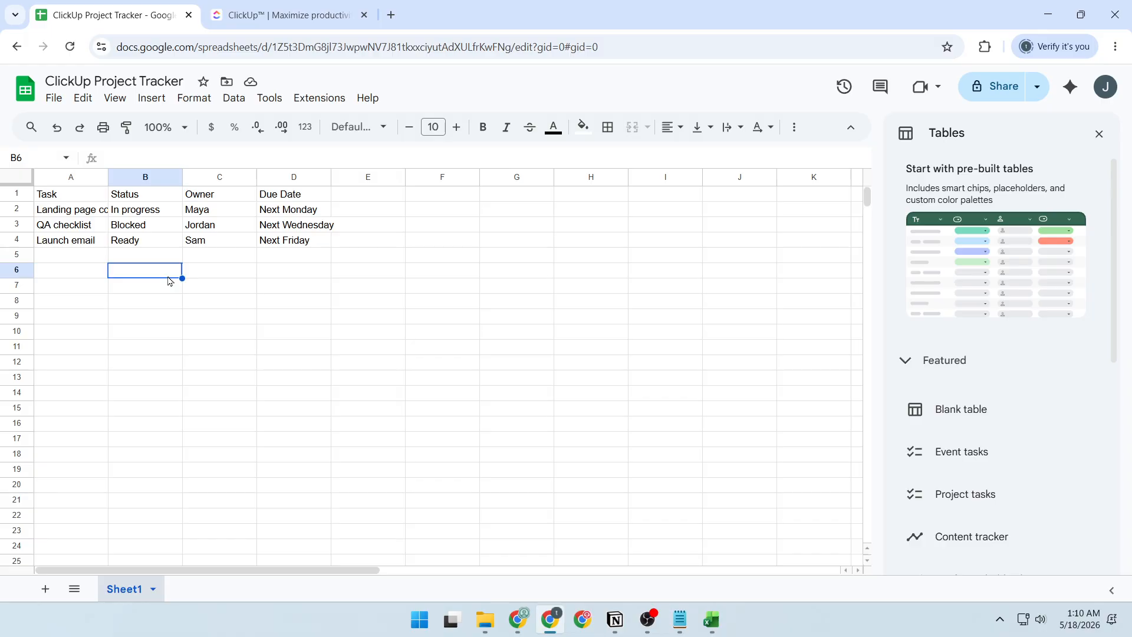
Step: Dismiss the Tables suggestions and share the spreadsheet with anyone with the link as Viewer
click(1090, 142)
click(1004, 87)
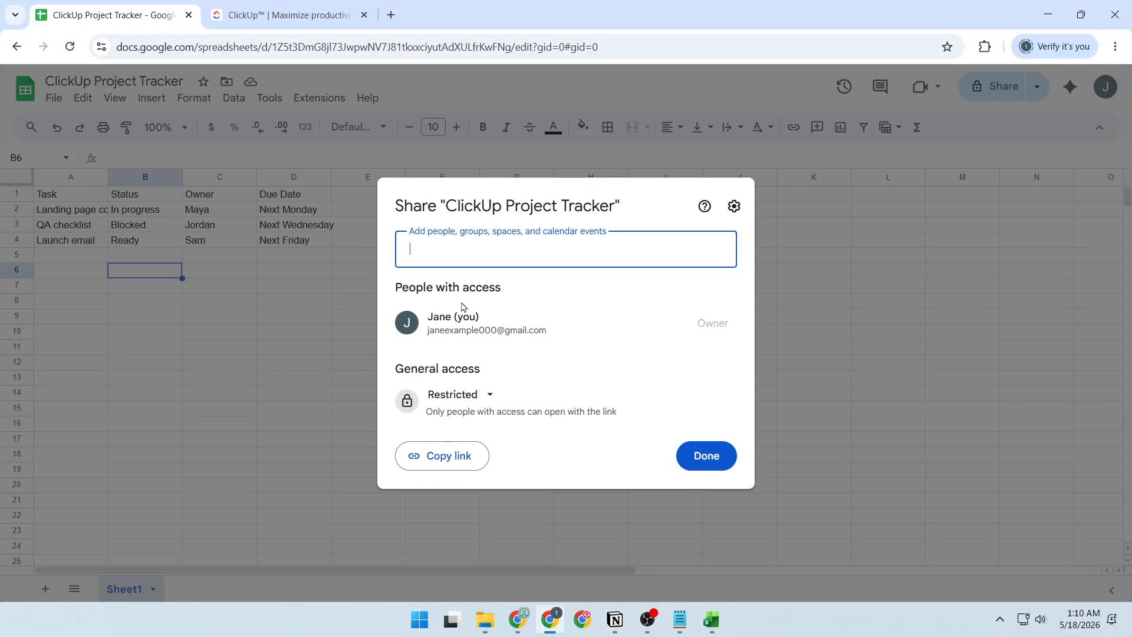
drag(405, 369, 487, 373)
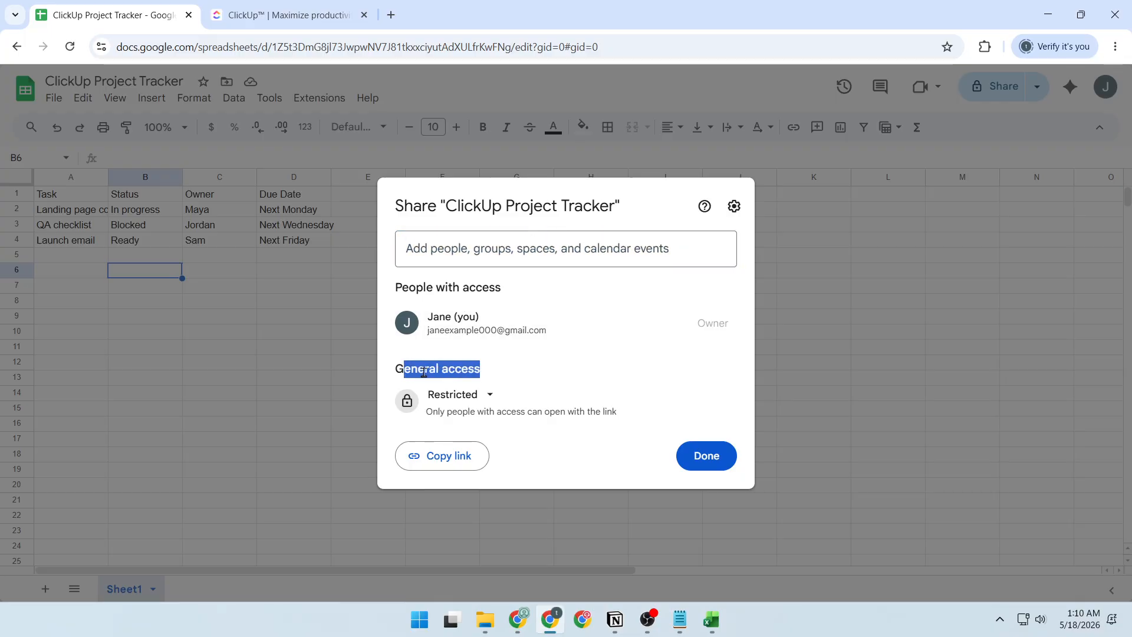
triple_click(447, 372)
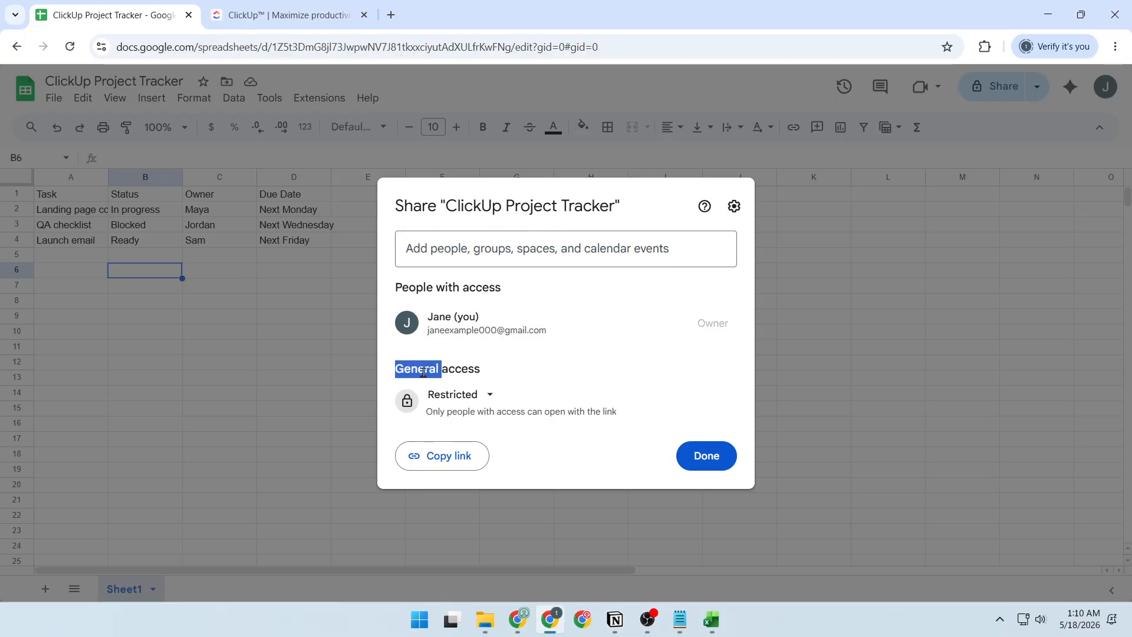
click(472, 396)
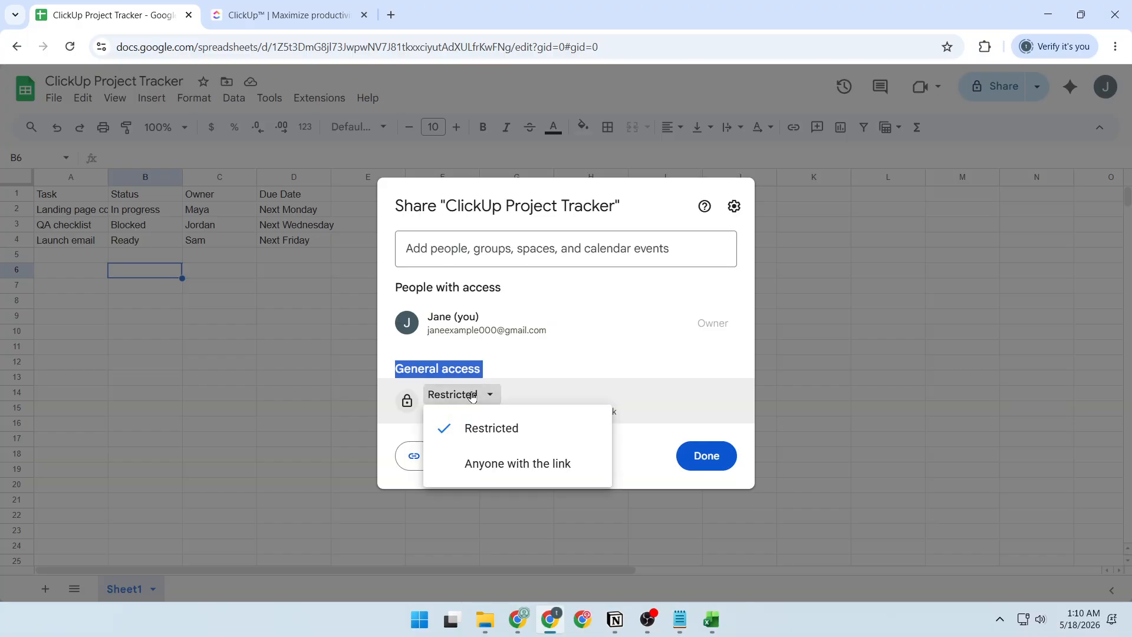
click(523, 464)
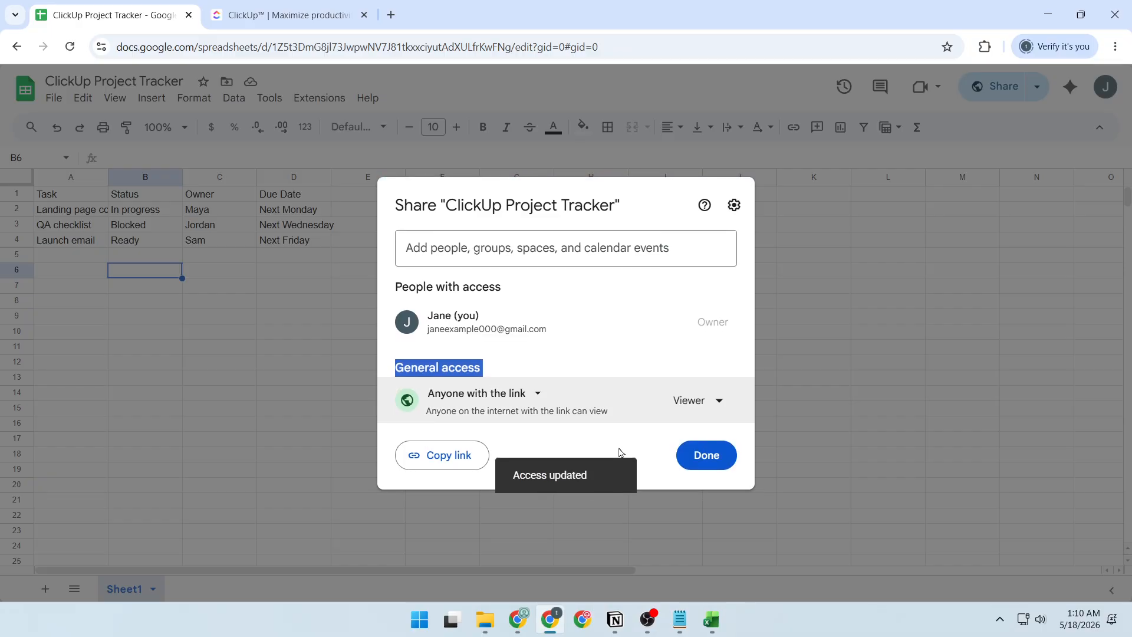
click(697, 401)
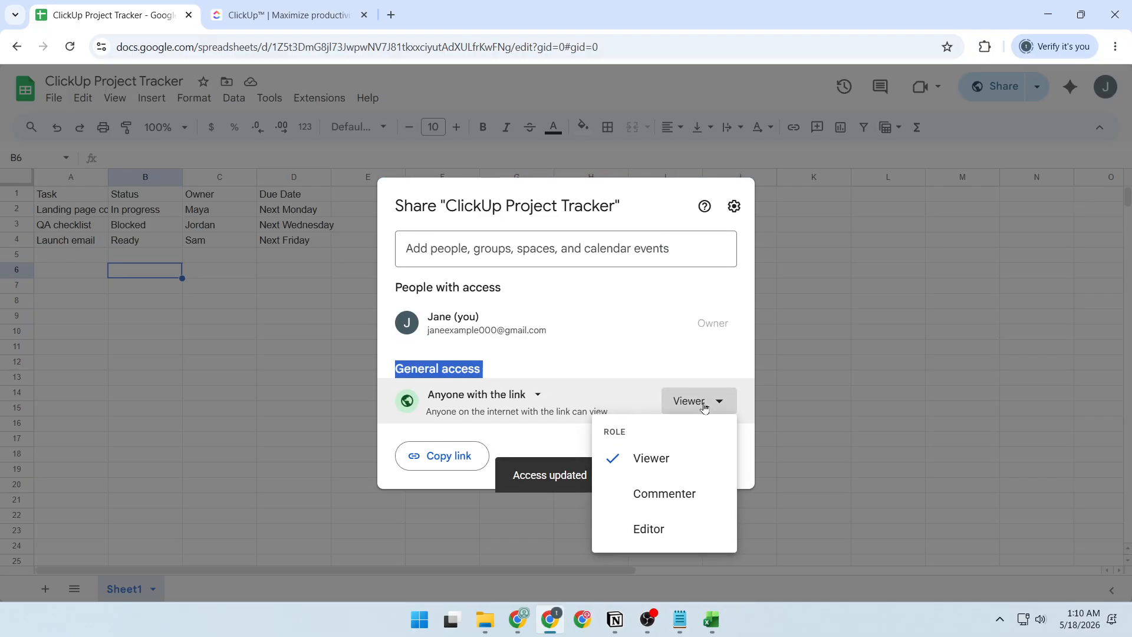
click(671, 459)
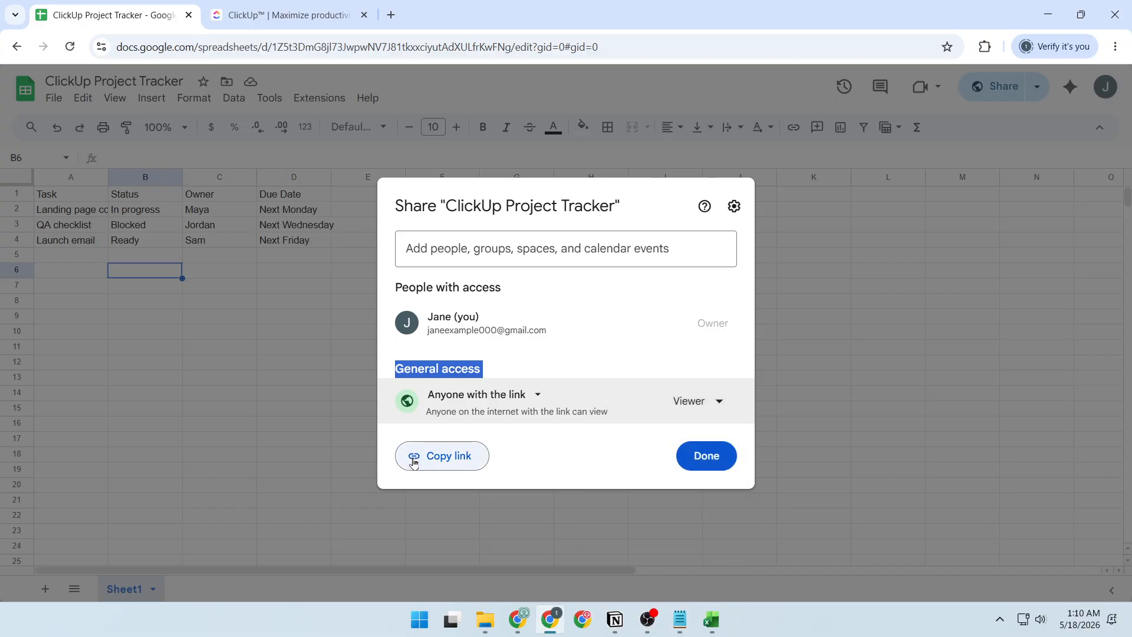
Step: Copy the spreadsheet's sharing link and close the sharing settings
click(460, 461)
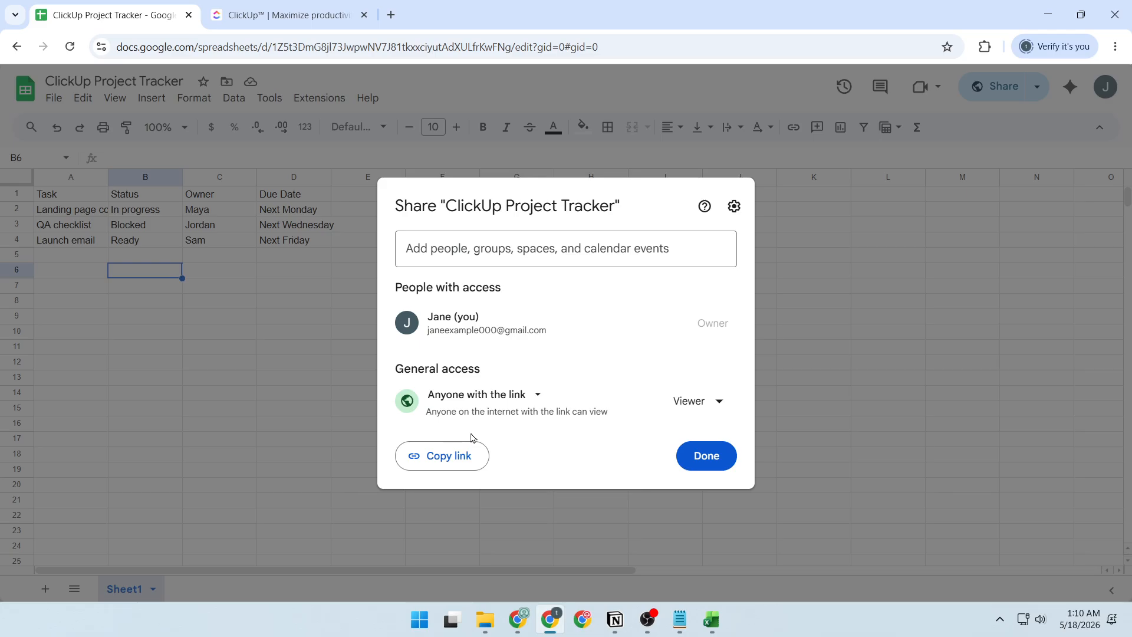
click(705, 452)
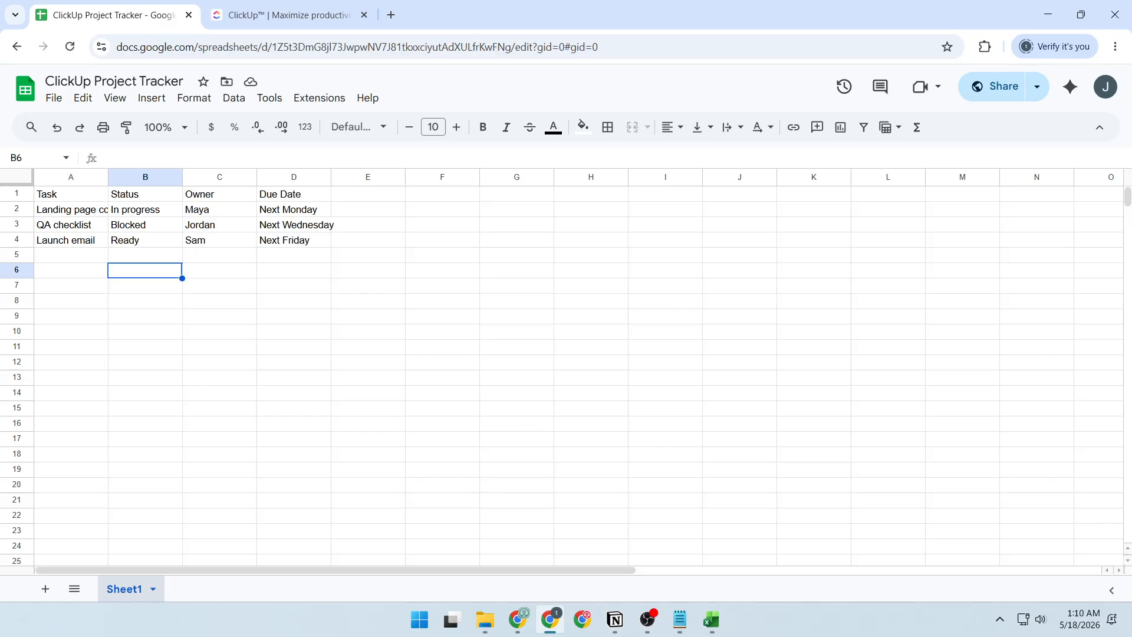
key(alt+Tab)
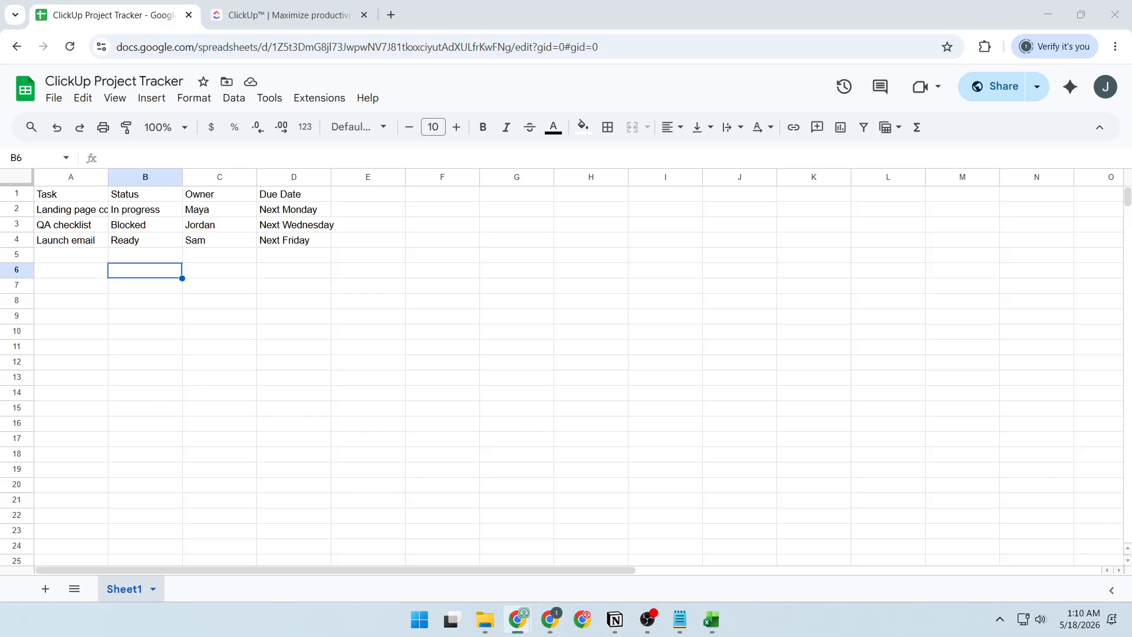
Step: Switch to the ClickUp site and go through Login to reach the "test" list in Team Space
click(286, 17)
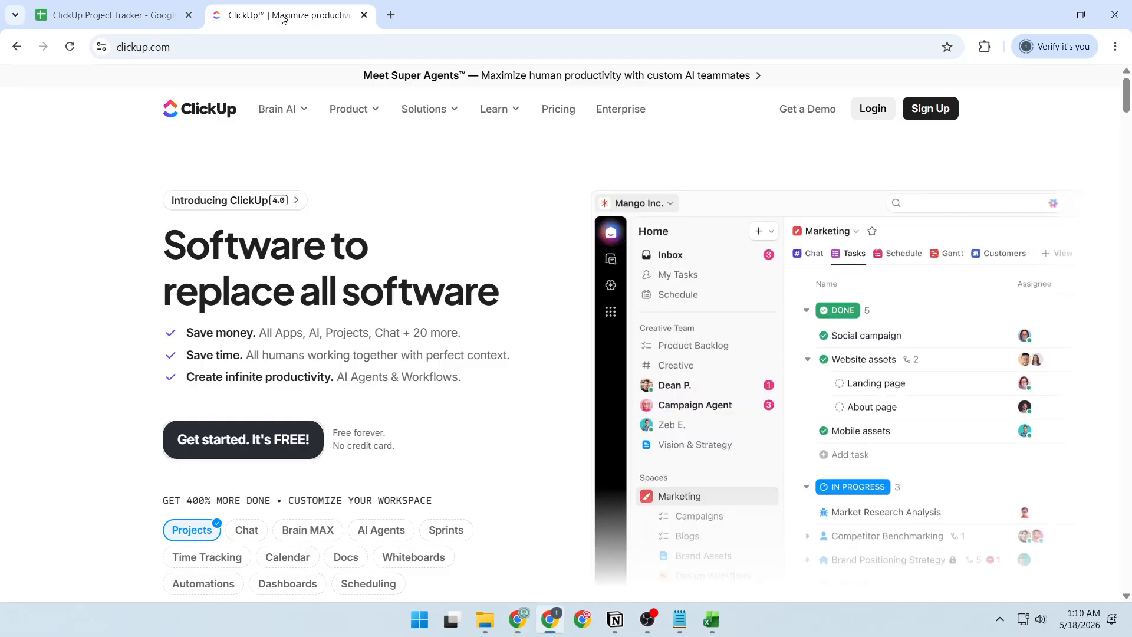
click(222, 47)
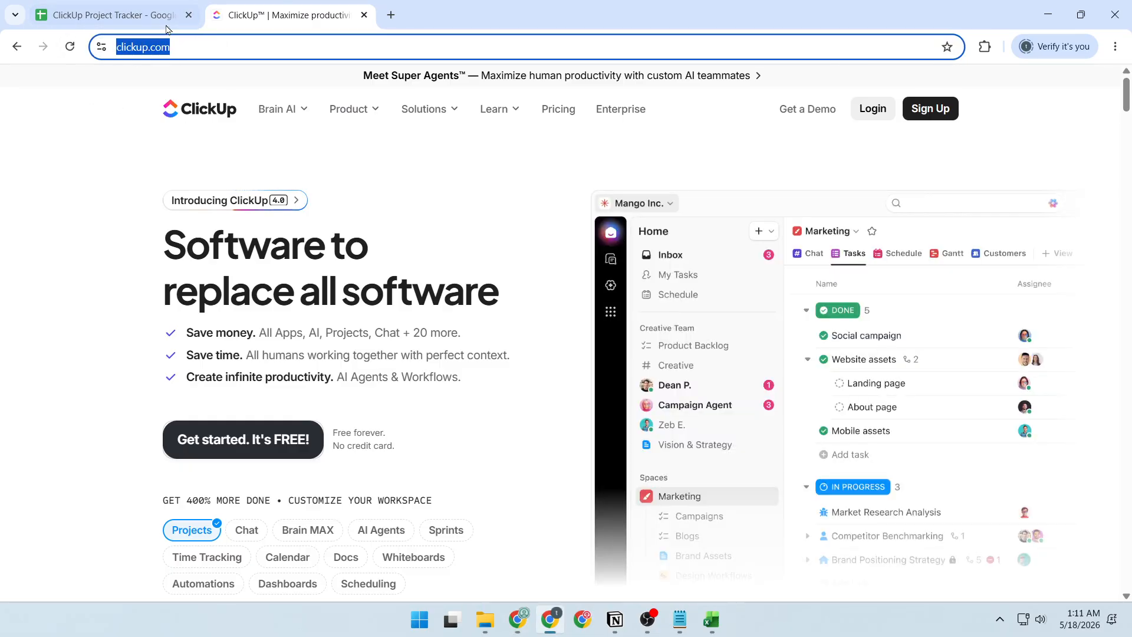
click(899, 112)
click(887, 111)
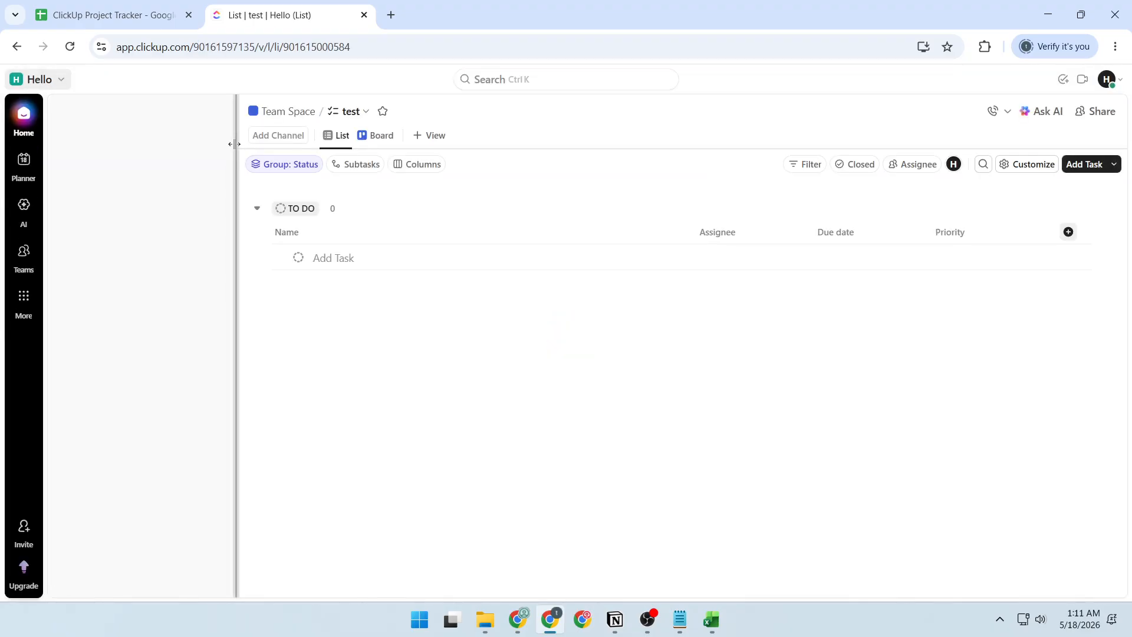
scroll(156, 265, down, 1)
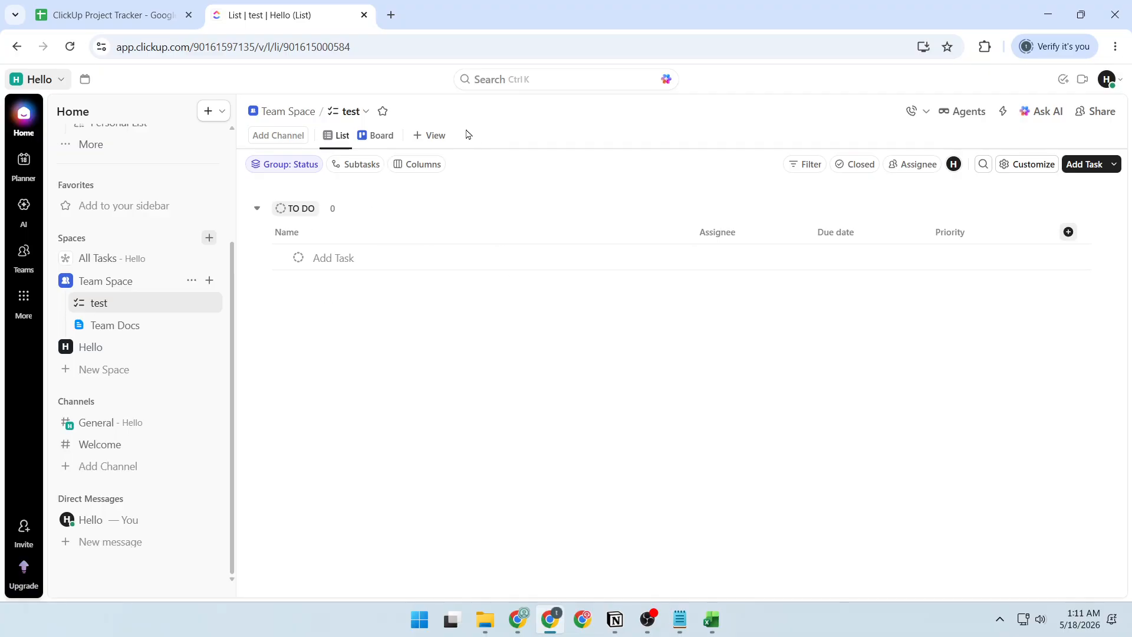
Step: Add a Google Sheets embed view to the "test" list
click(435, 136)
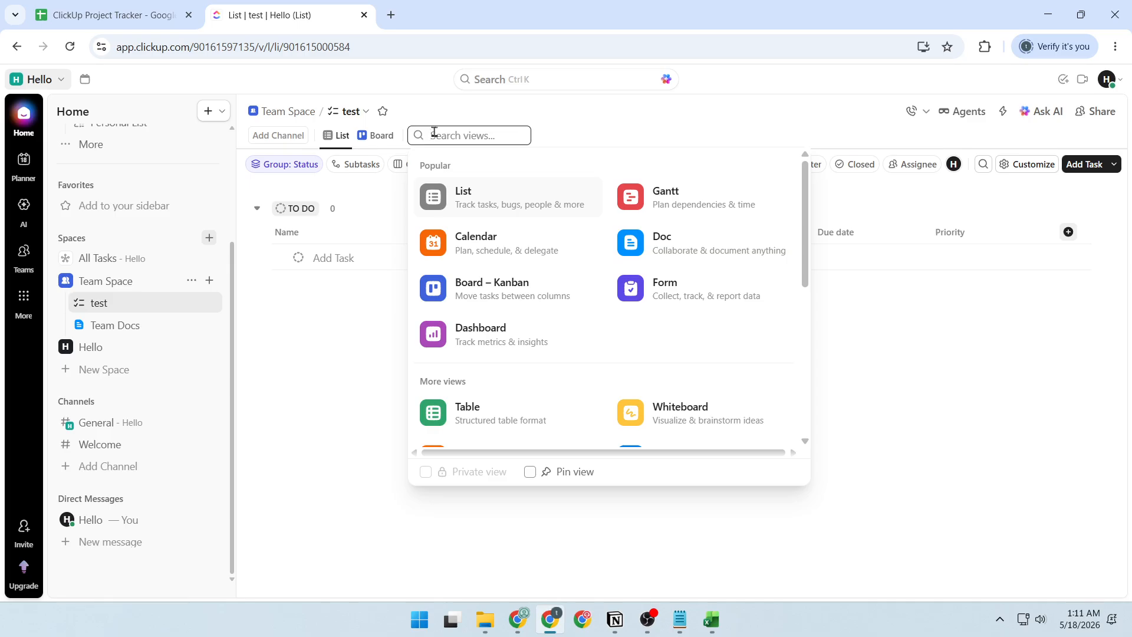
scroll(524, 269, down, 5)
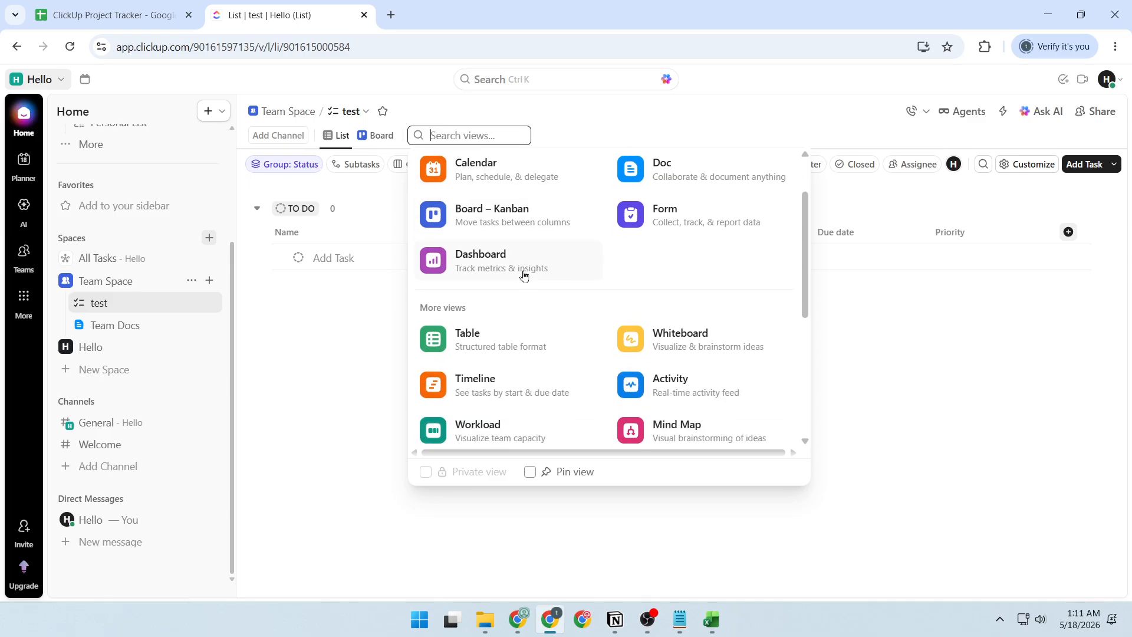
scroll(525, 270, down, 1)
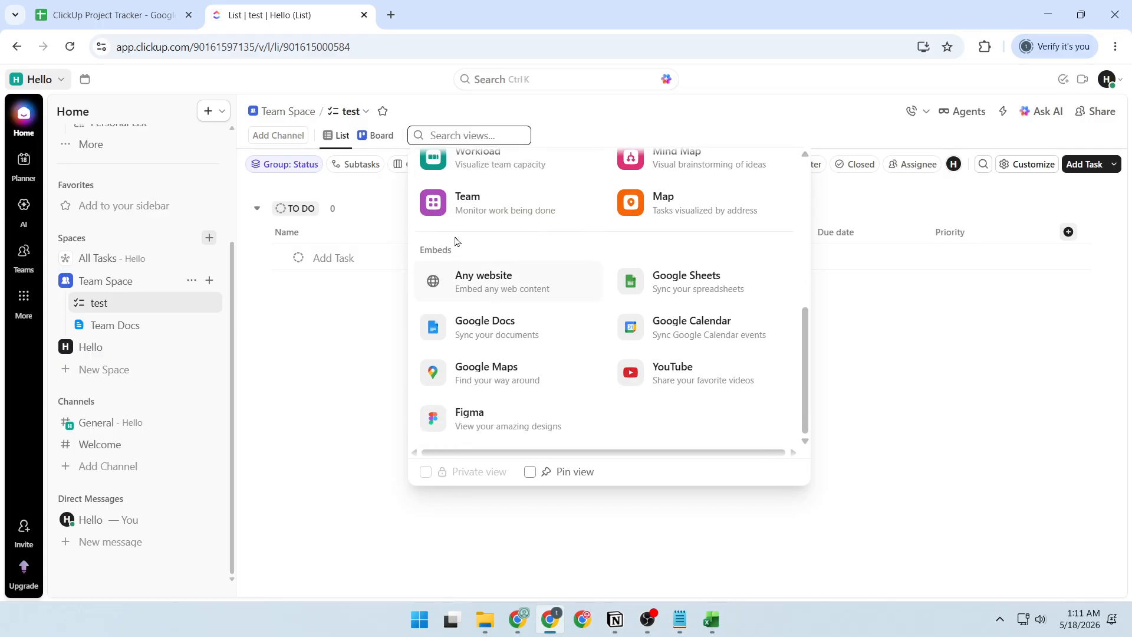
click(677, 288)
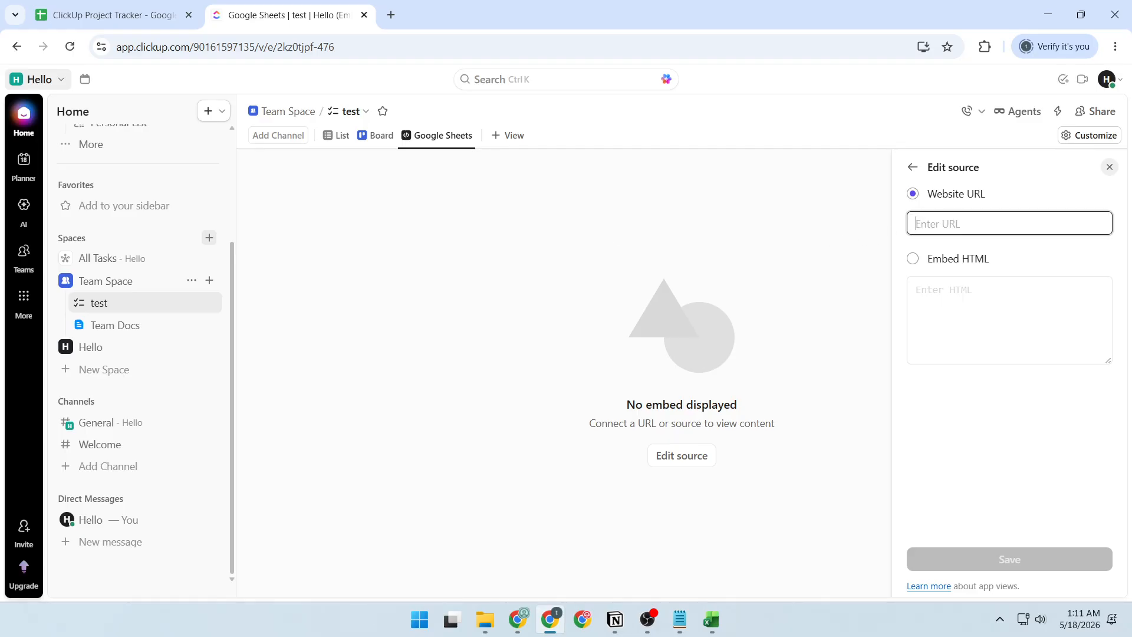
Step: Set the embed's website URL to the copied spreadsheet sharing link, save it and close the view settings
key(alt+Tab)
click(949, 222)
key(ctrl+v)
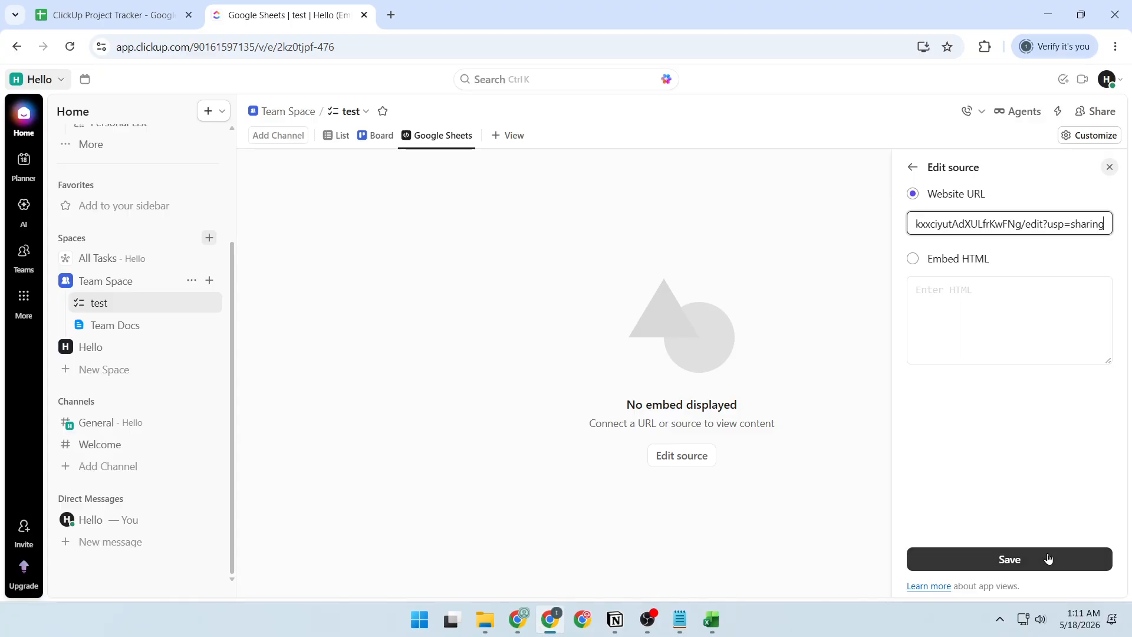
click(1001, 563)
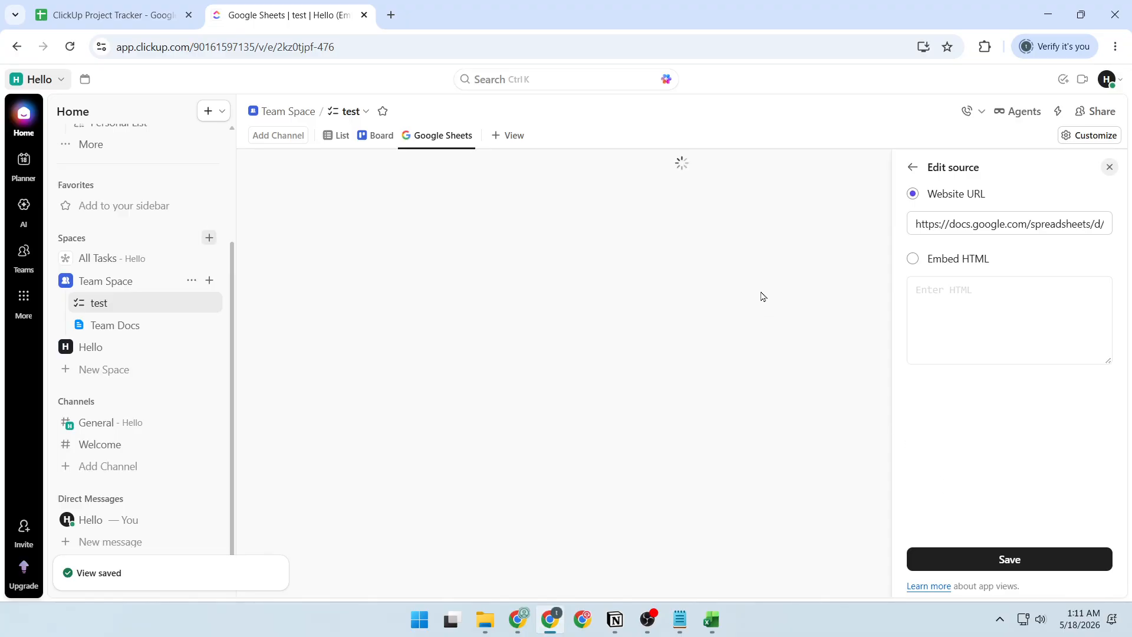
click(1111, 166)
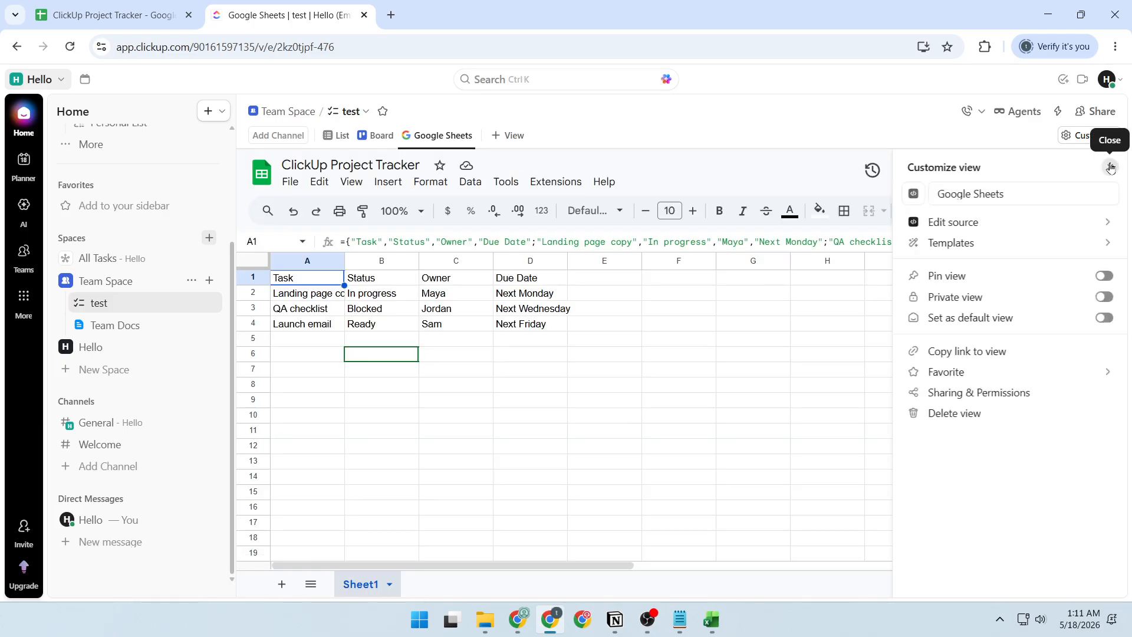
click(1112, 166)
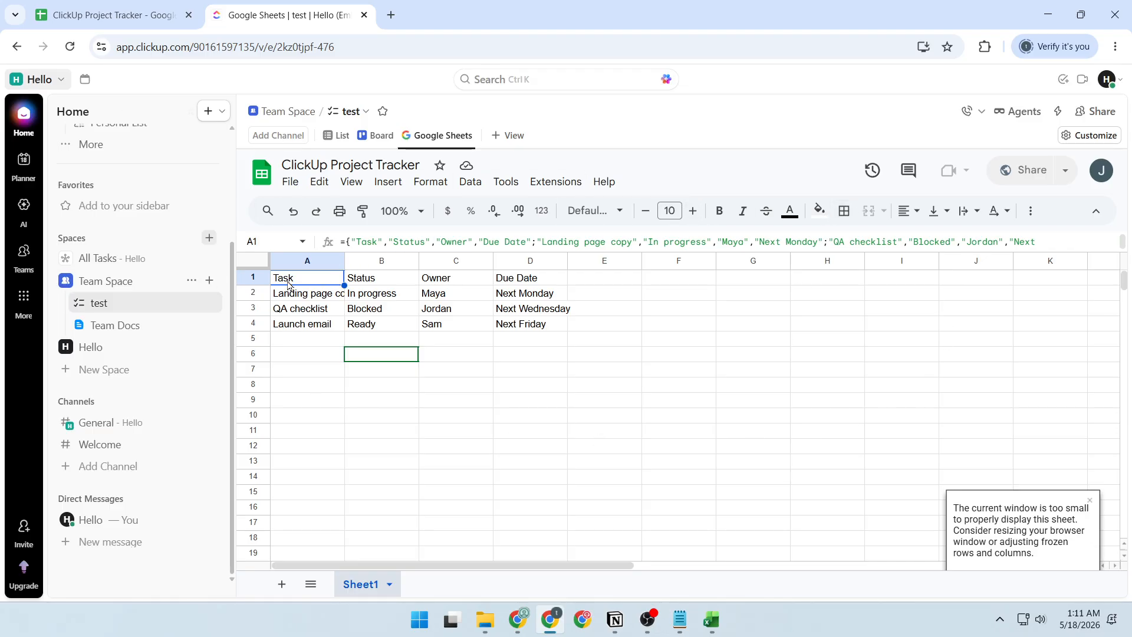
Step: Check the Status, Owner and Due Date columns in the embedded spreadsheet
click(379, 284)
click(454, 282)
click(522, 282)
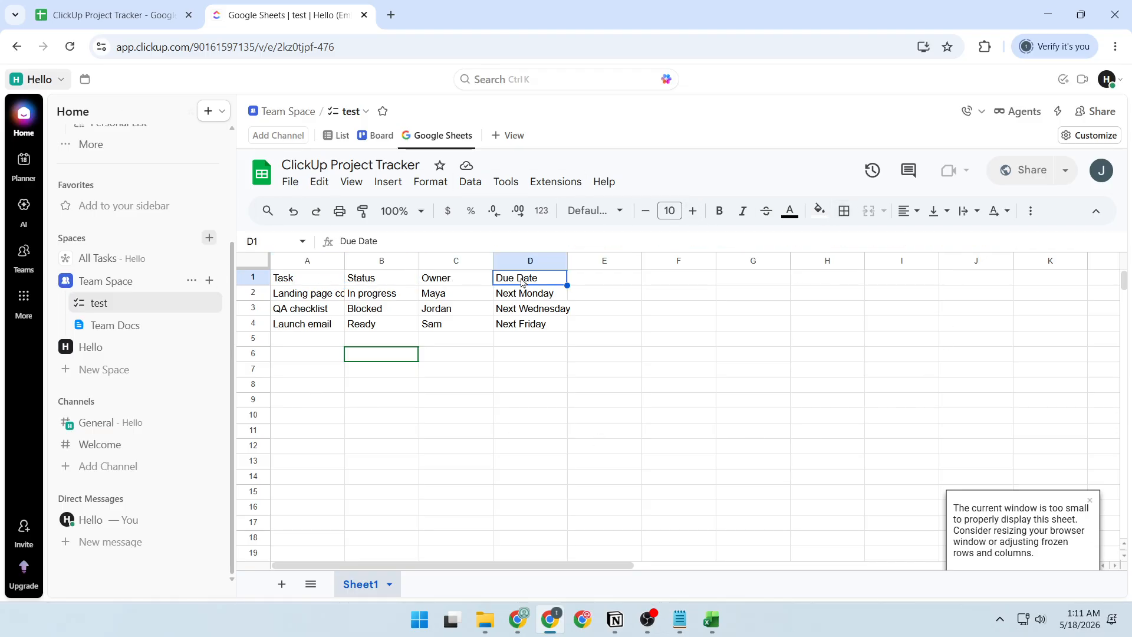
click(539, 363)
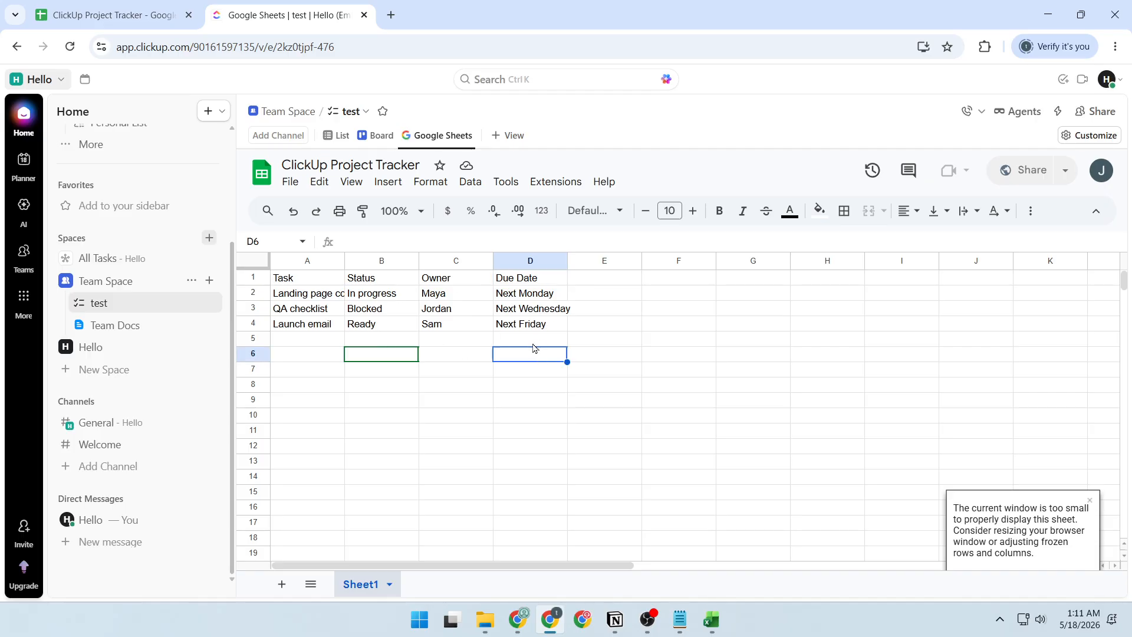
Step: Try entering "f" in cell D6 of the embedded spreadsheet
text(f)
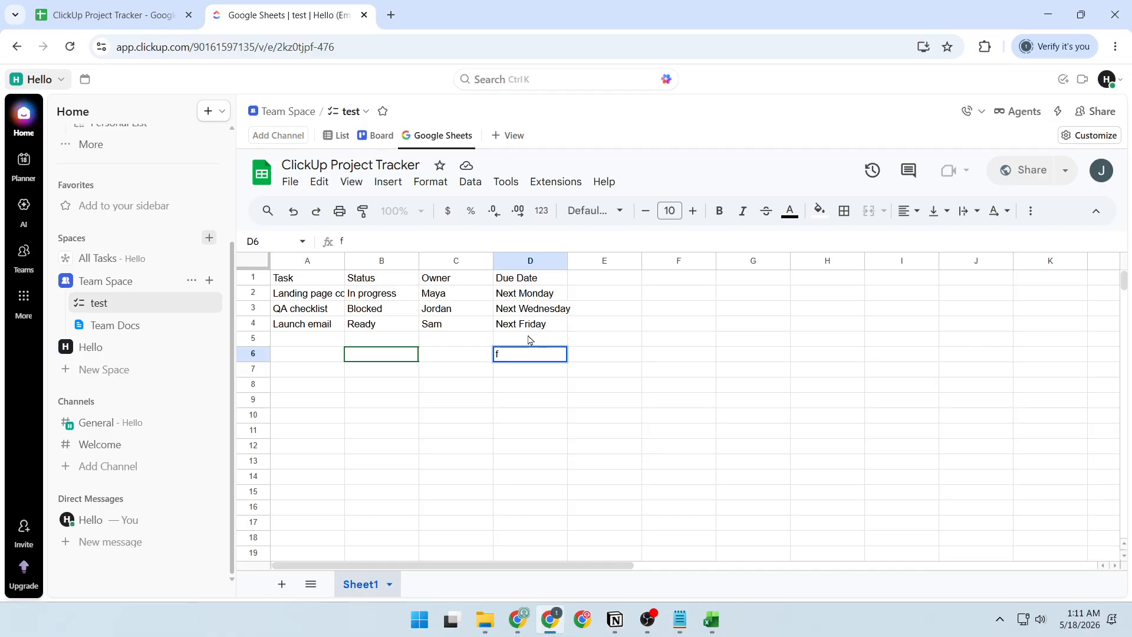
click(496, 329)
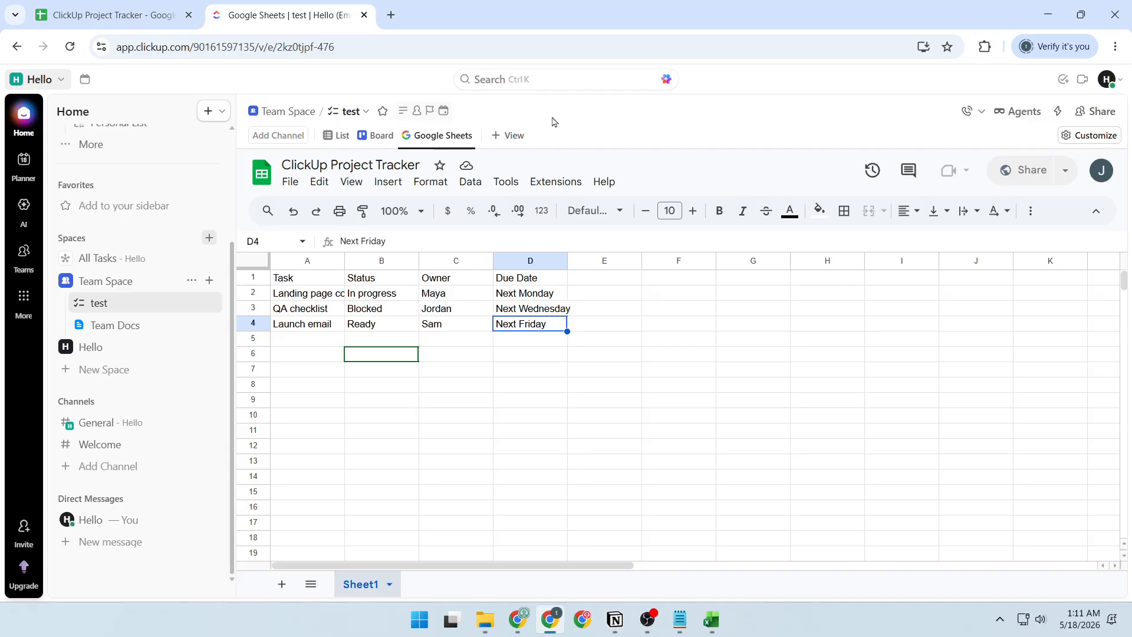
Step: Switch the "test" list to its Board view and back to the Google Sheets view
click(441, 135)
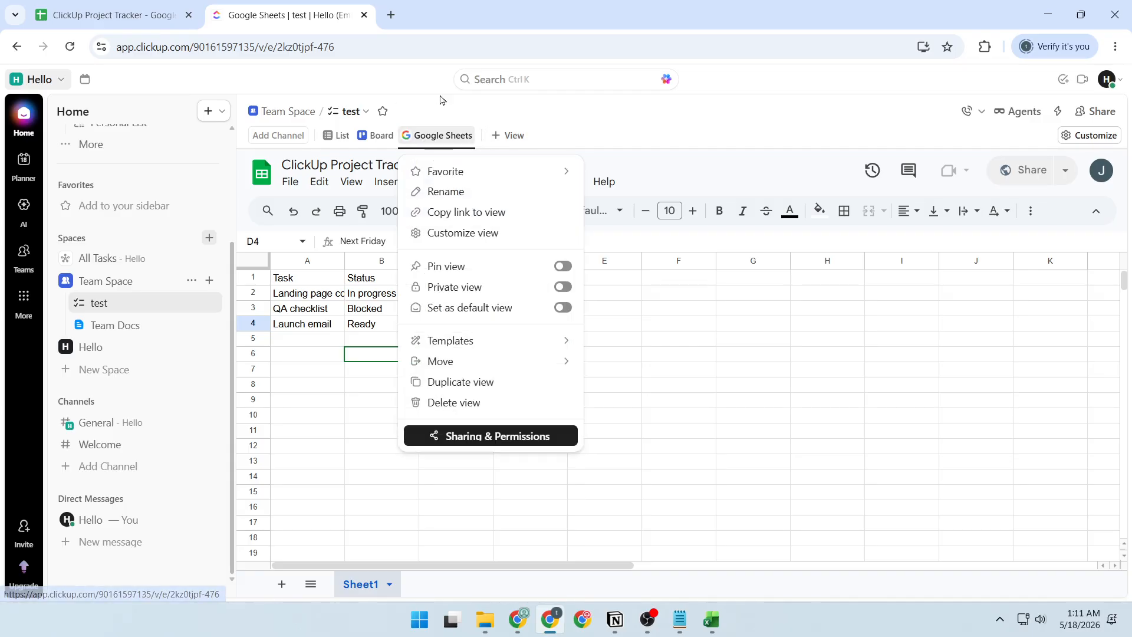
click(387, 137)
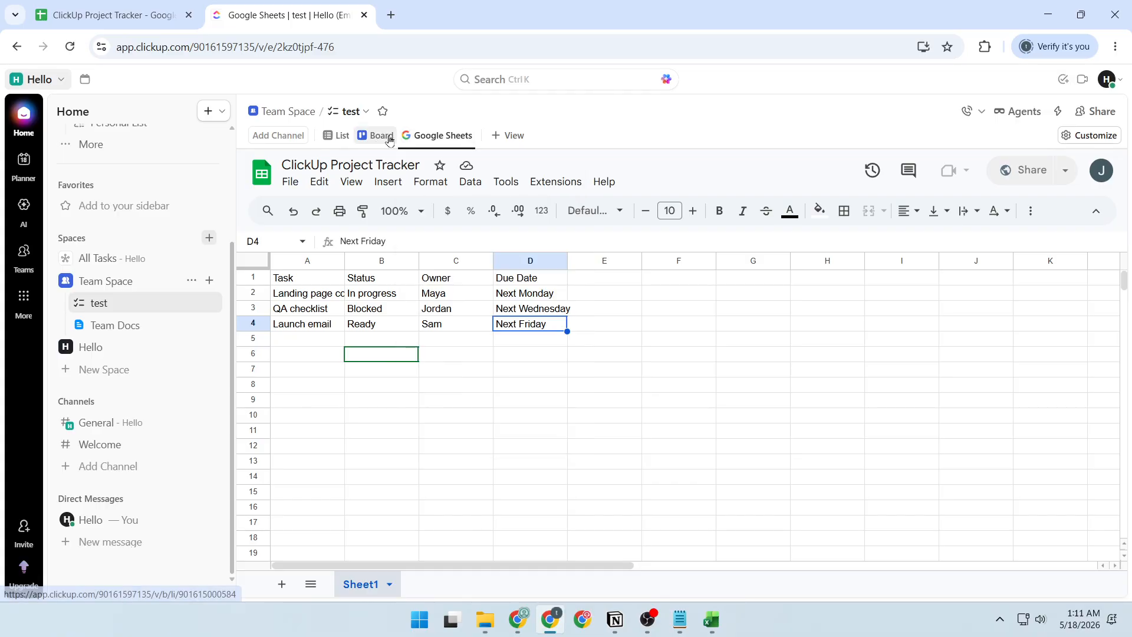
click(389, 139)
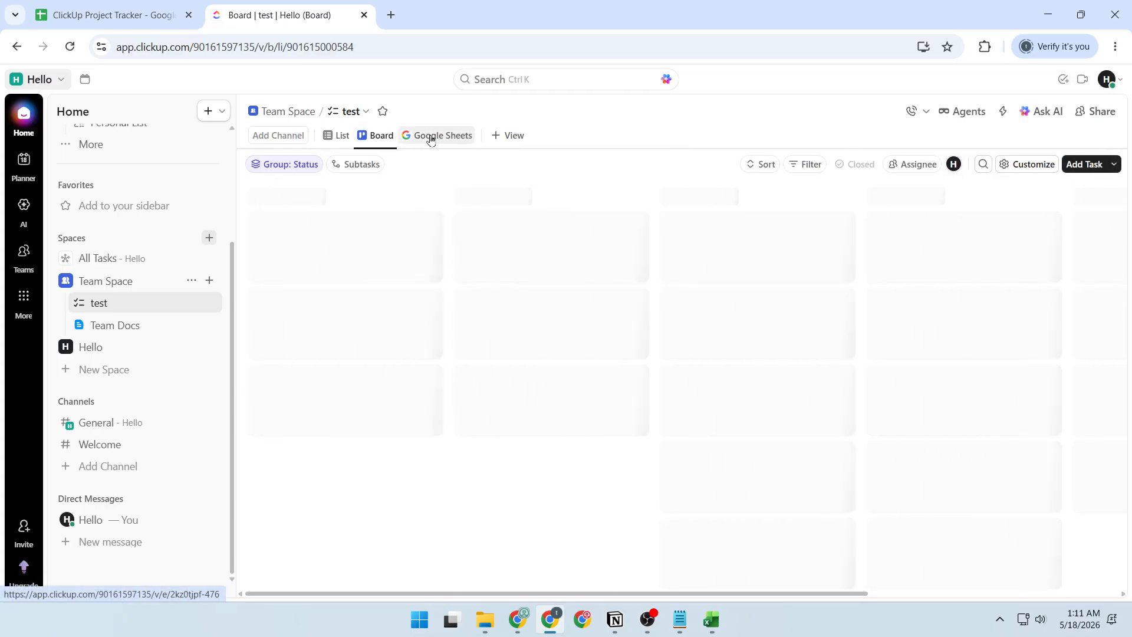
click(431, 137)
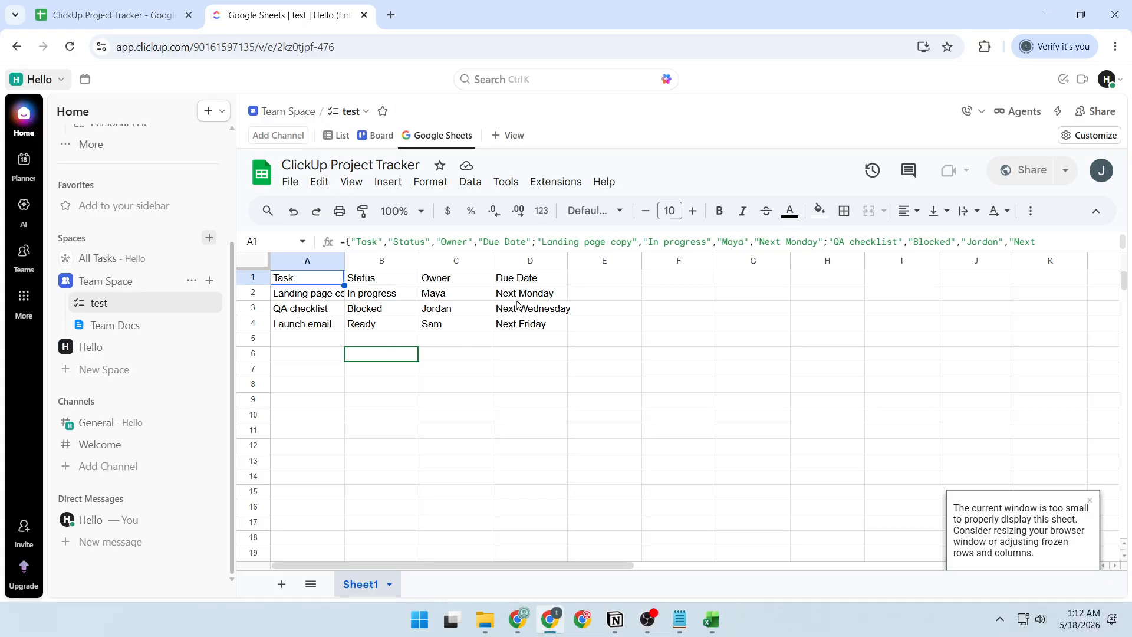
Step: Compare the embedded tracker with the original spreadsheet in Google Sheets, returning to ClickUp
click(403, 280)
click(485, 304)
click(108, 8)
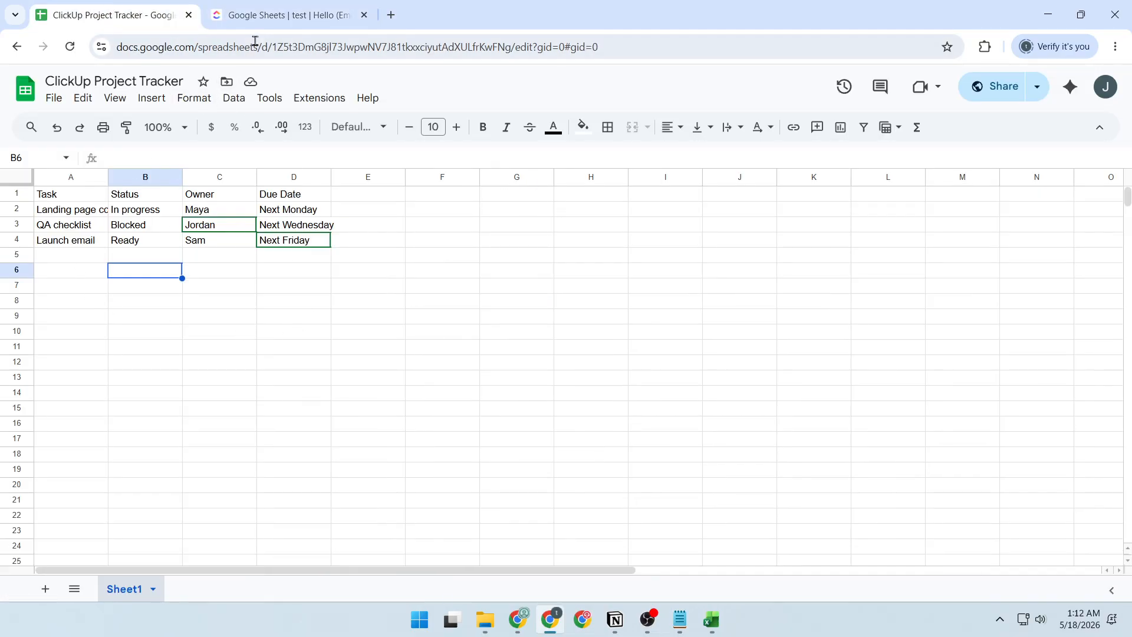
click(274, 19)
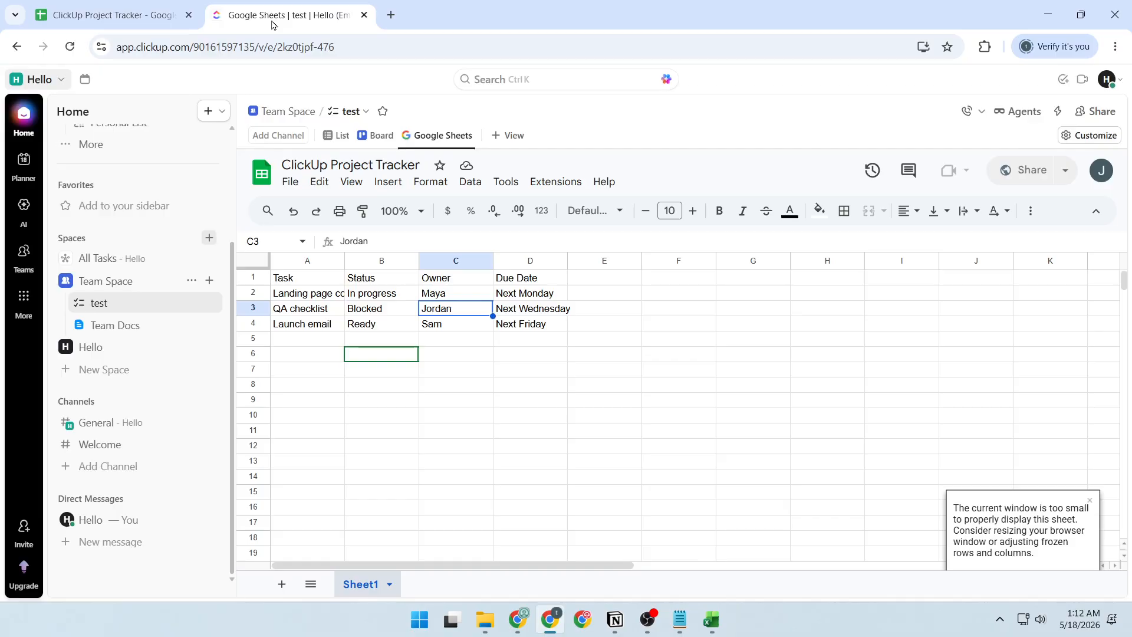
Step: Switch to the original Google Sheets spreadsheet and enter ":D" in cell C5 of the Owner column
click(114, 14)
click(217, 252)
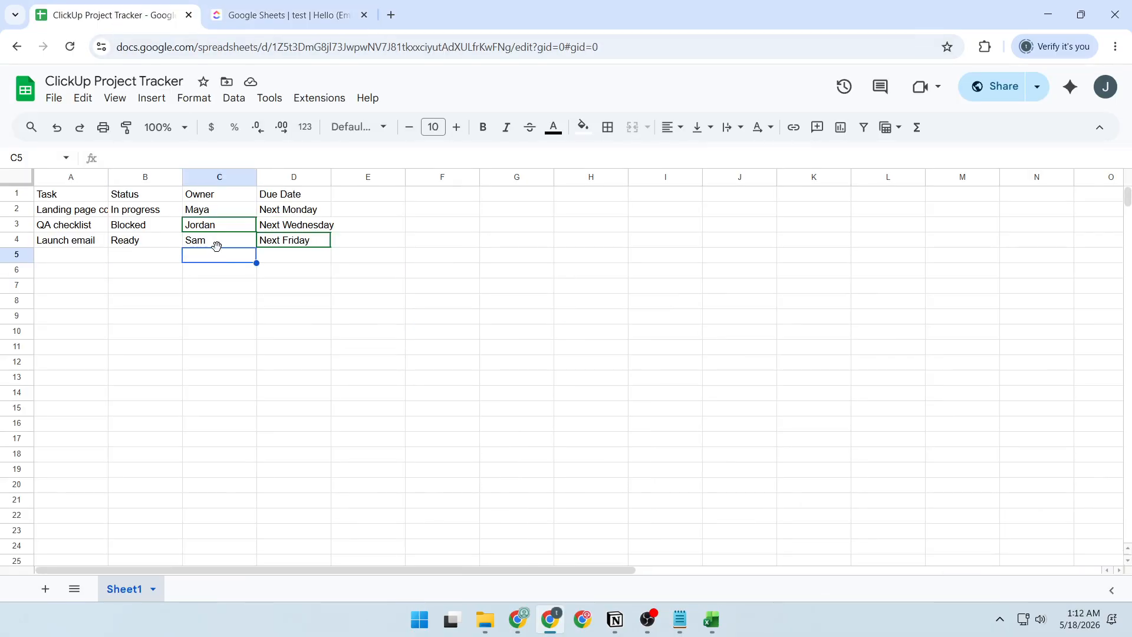
text(:D)
key(Return)
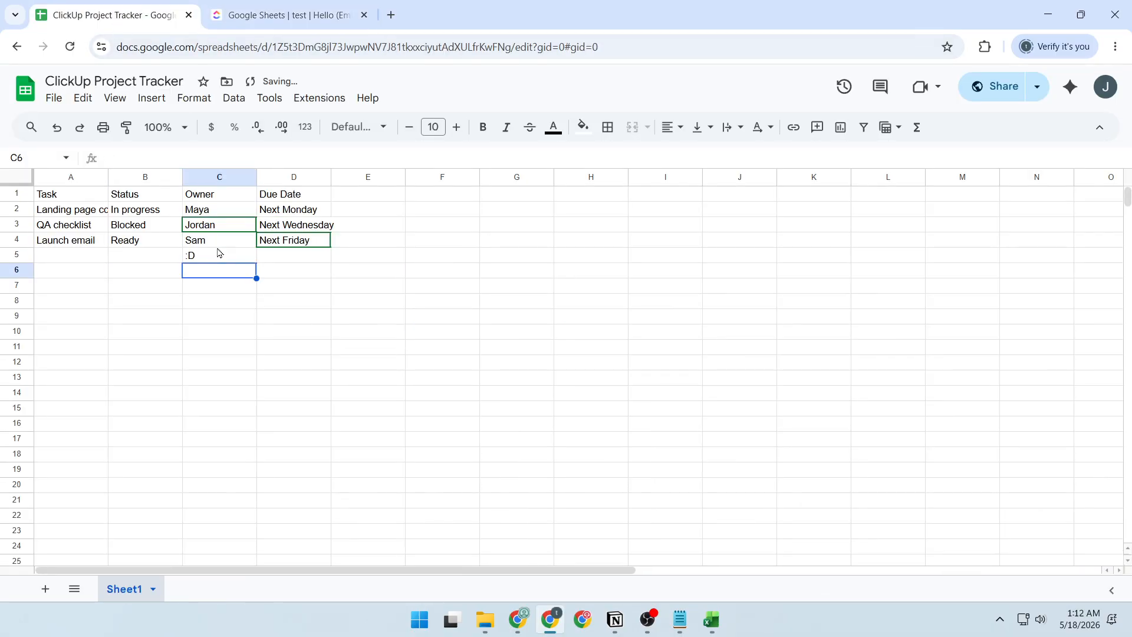
Step: Return to ClickUp and check cell C5 in the embedded spreadsheet for the new entry
click(283, 14)
click(446, 399)
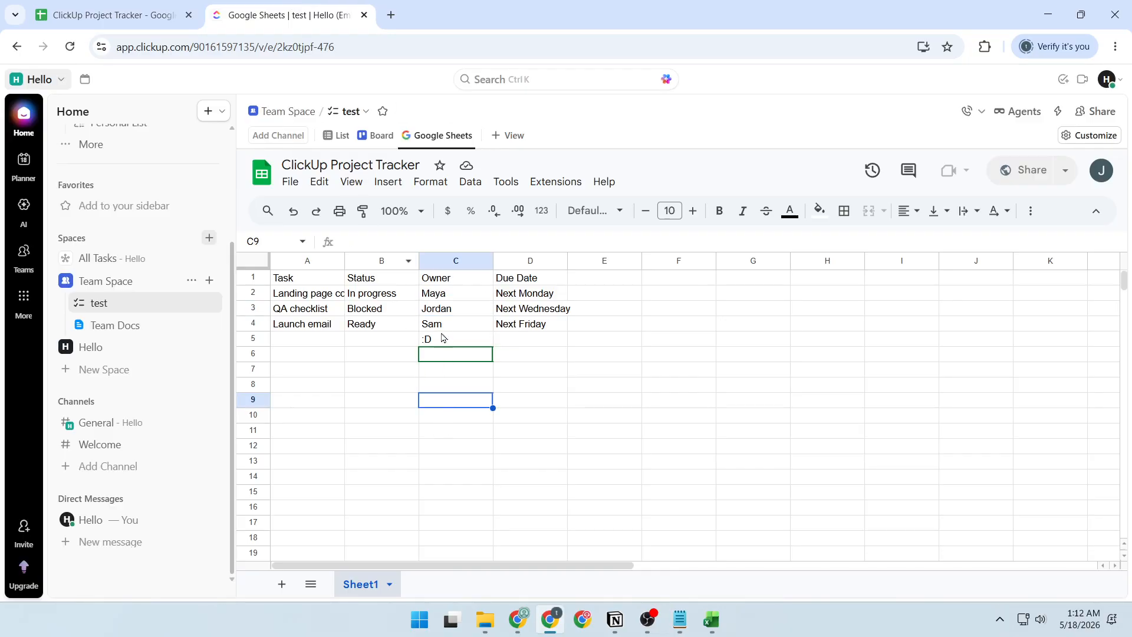
click(445, 329)
click(445, 341)
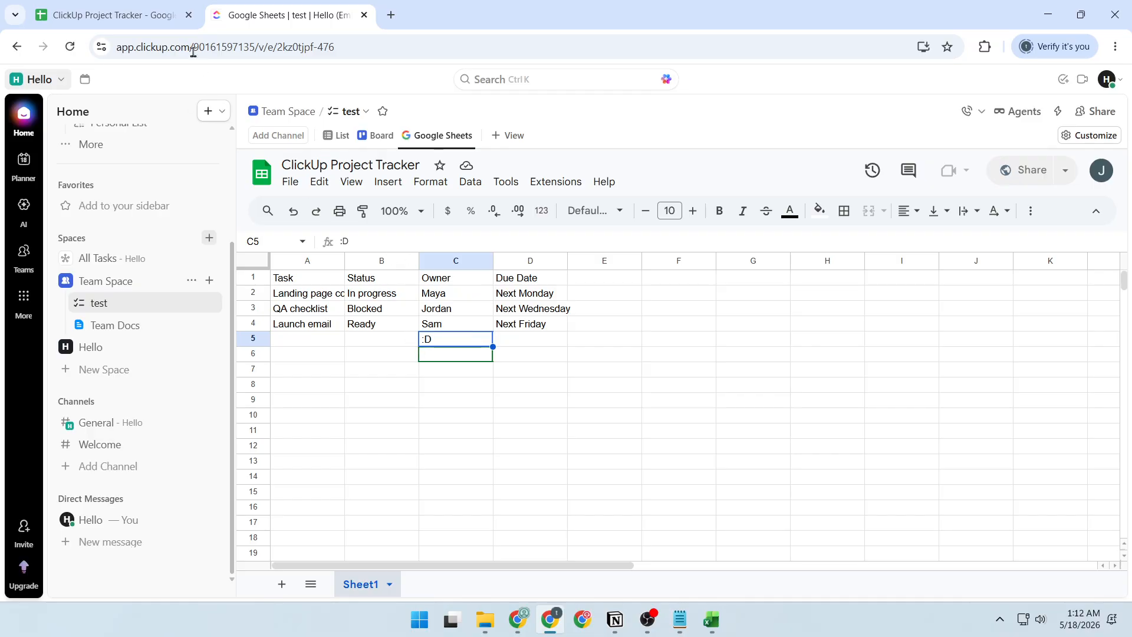
Step: Clear the test entry from cell C5 in the original Google Sheets spreadsheet and return to the ClickUp embed
click(148, 4)
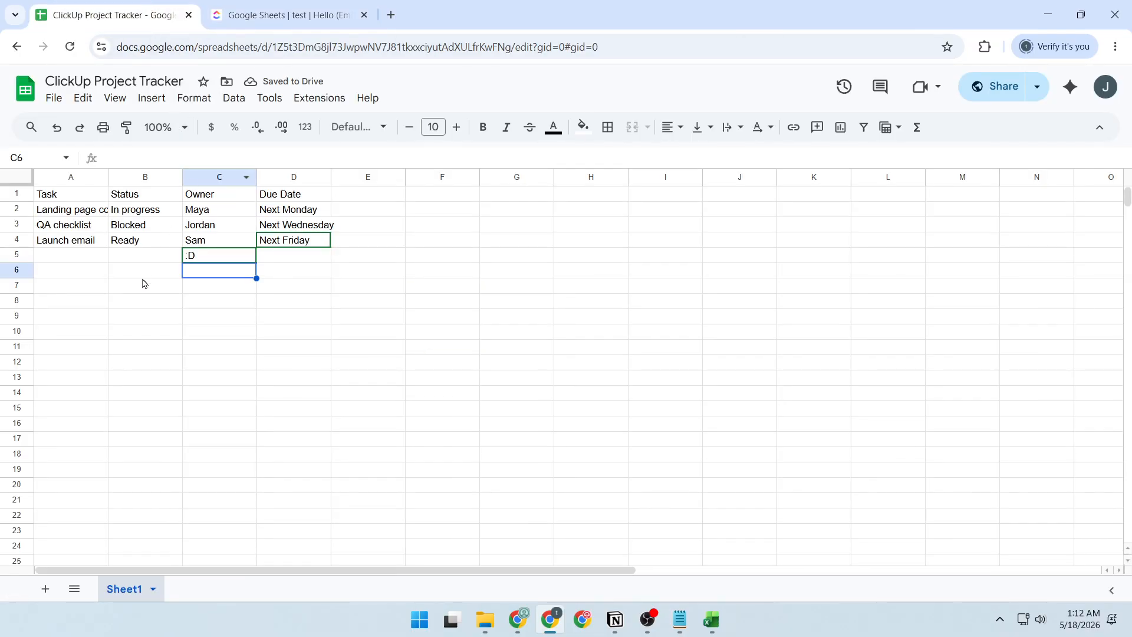
click(208, 260)
key(Delete)
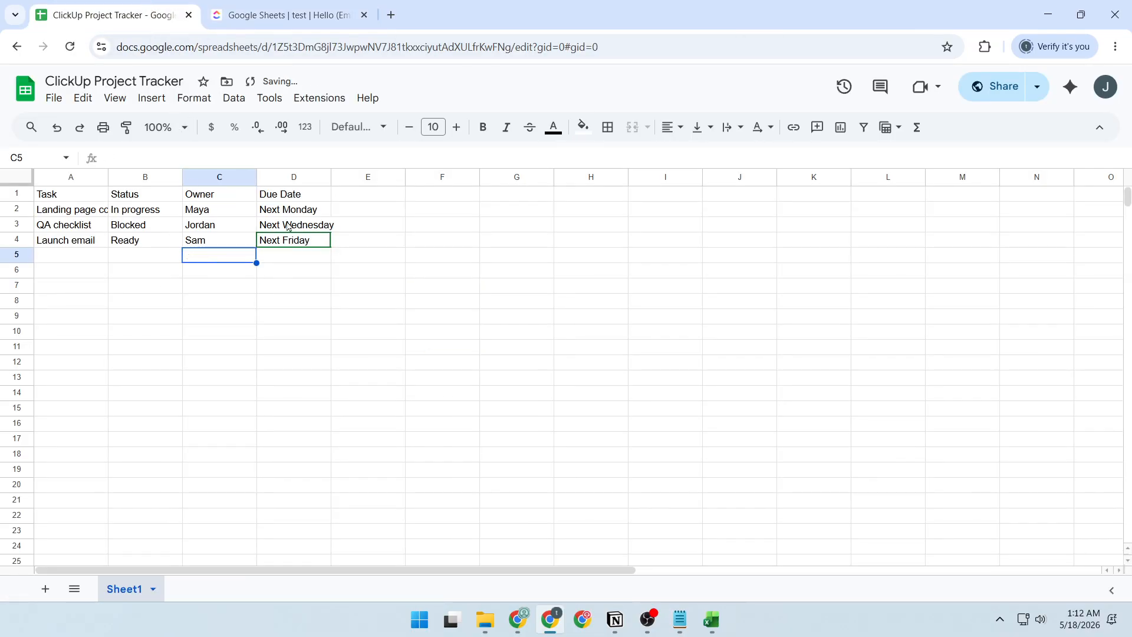
click(267, 11)
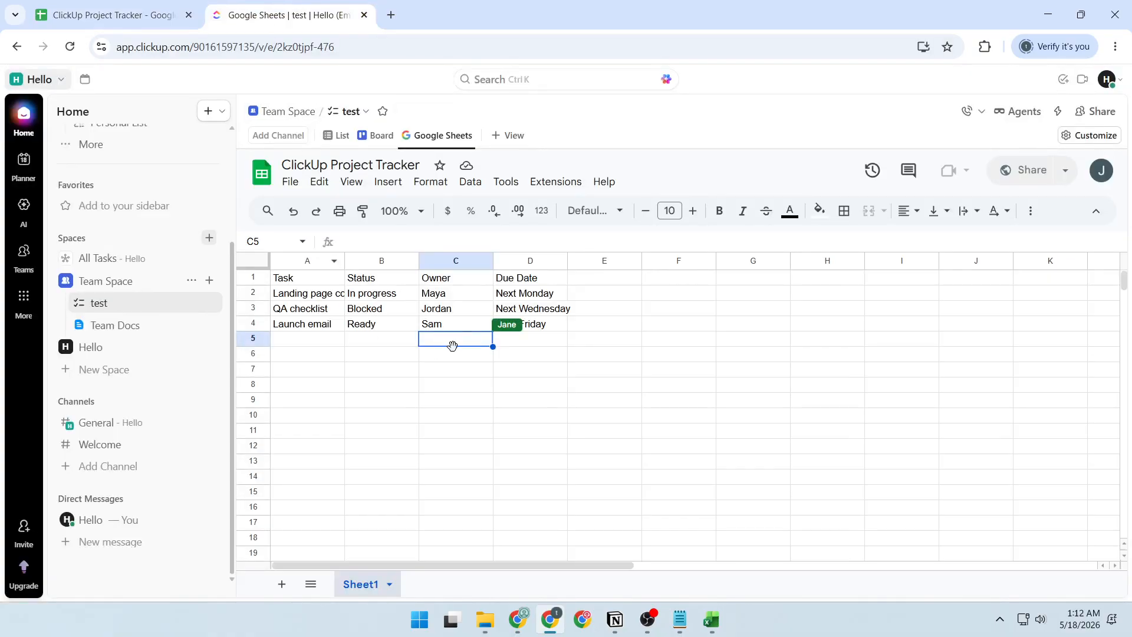